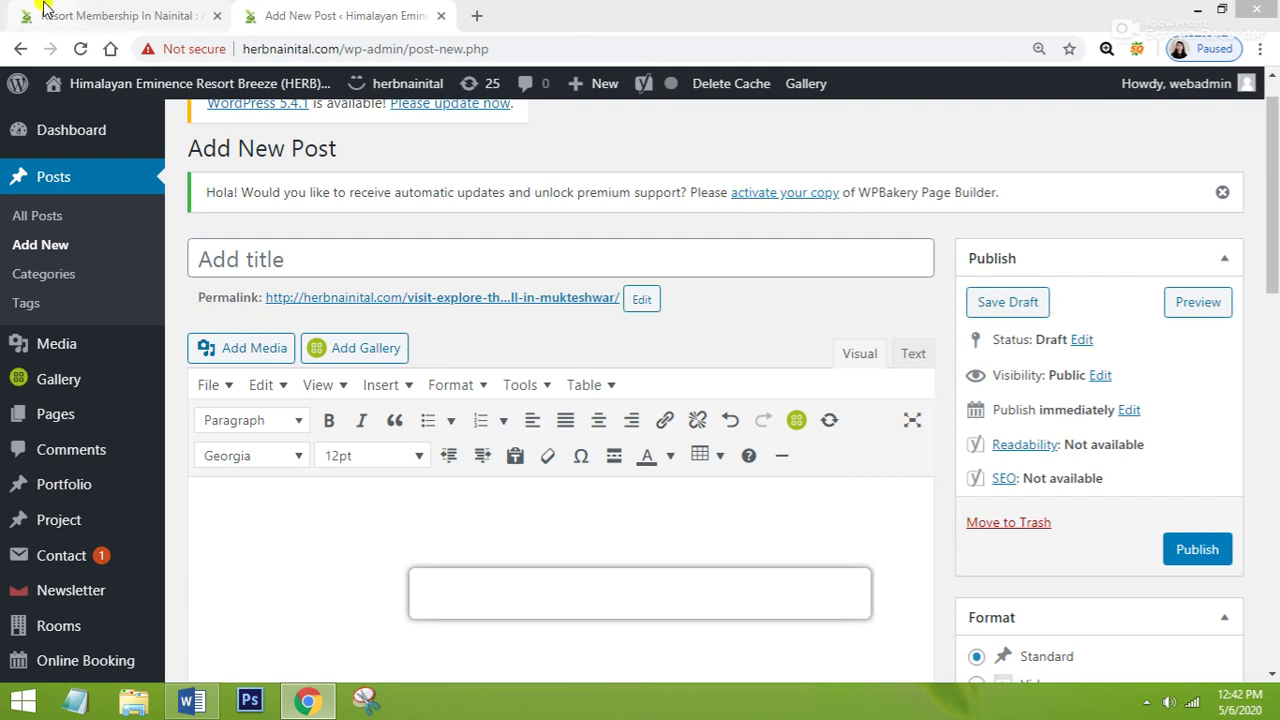
Step: Glance at the site homepage, then enlarge the post editor and focus the empty title field
left_click(107, 20)
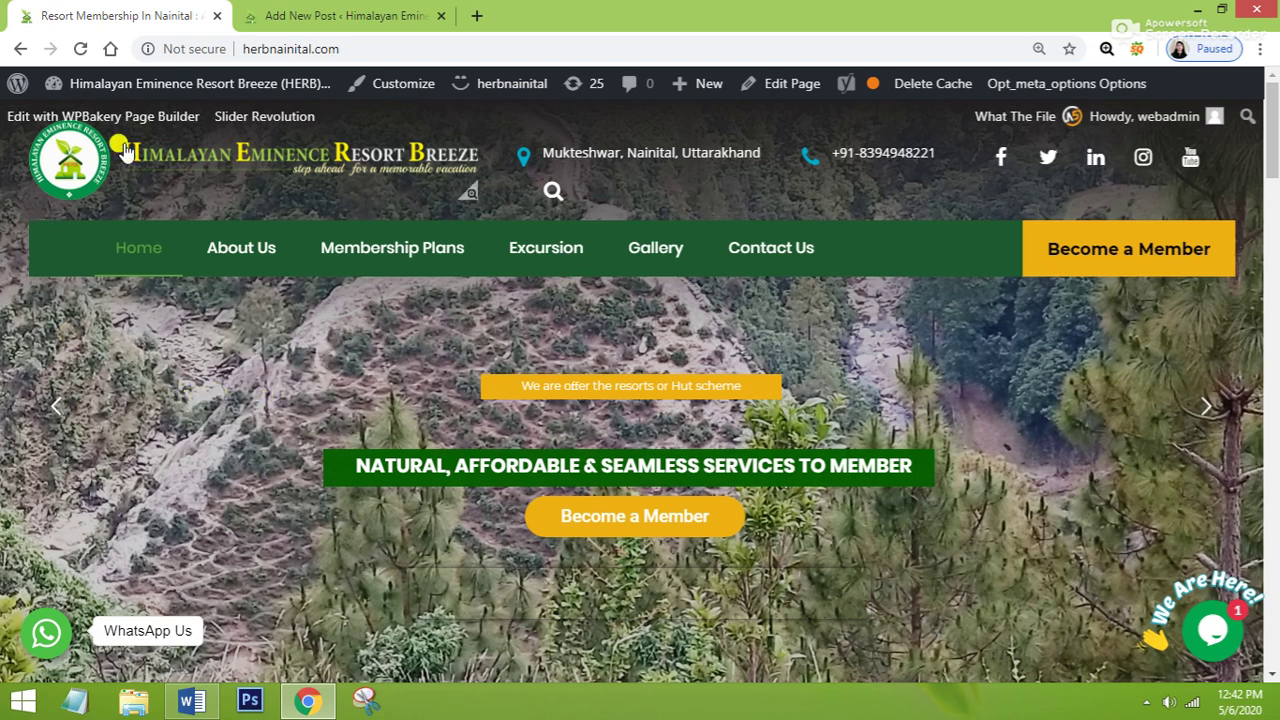
left_click(300, 20)
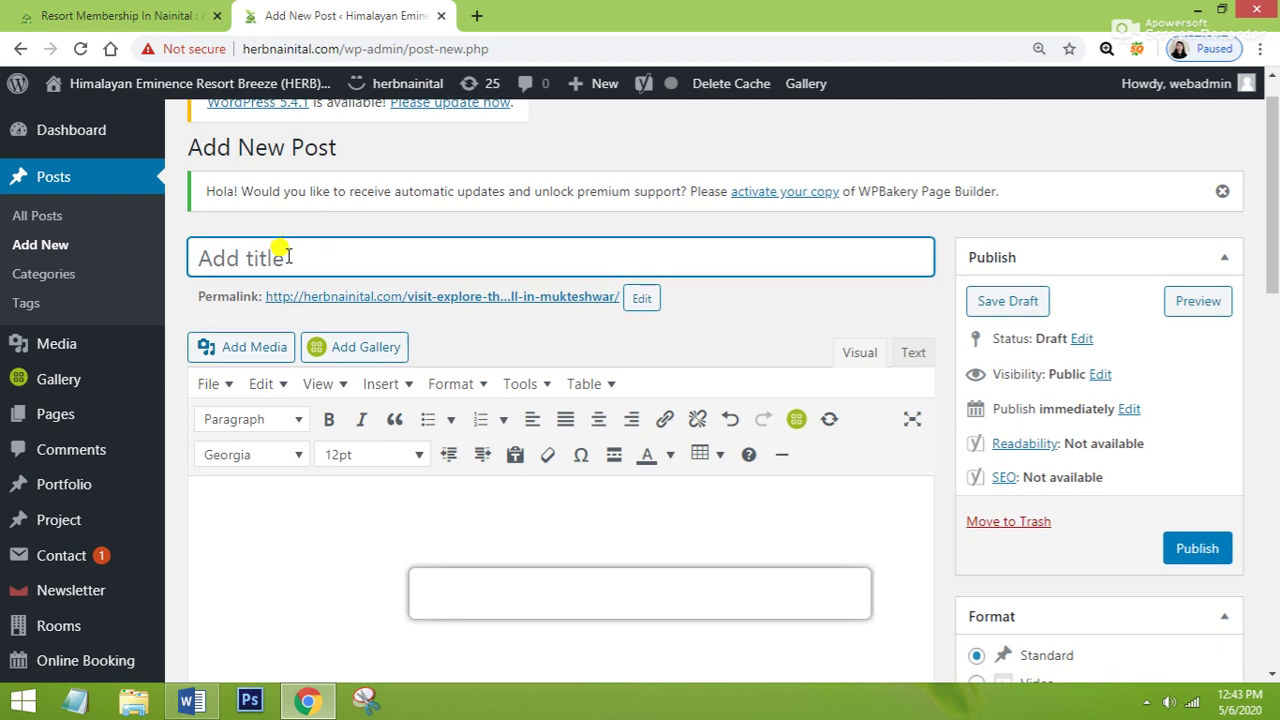
scroll(287, 258, "down", 1)
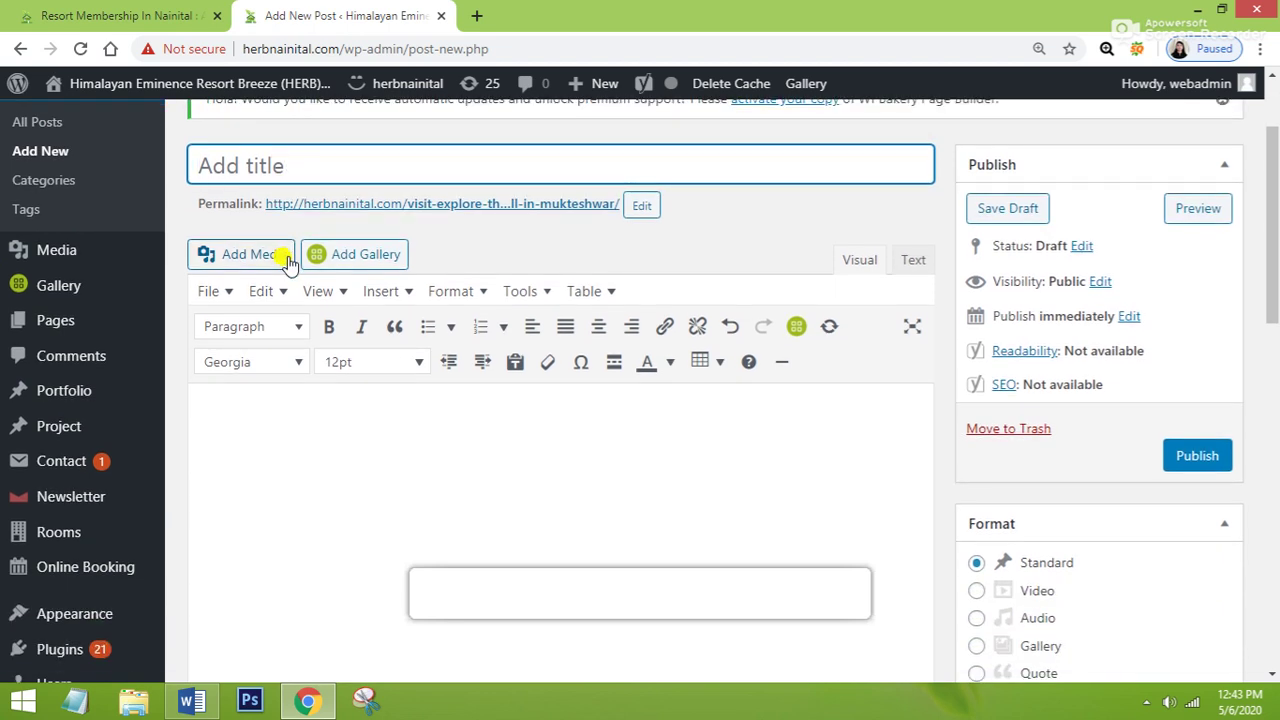
key("ctrl+plus")
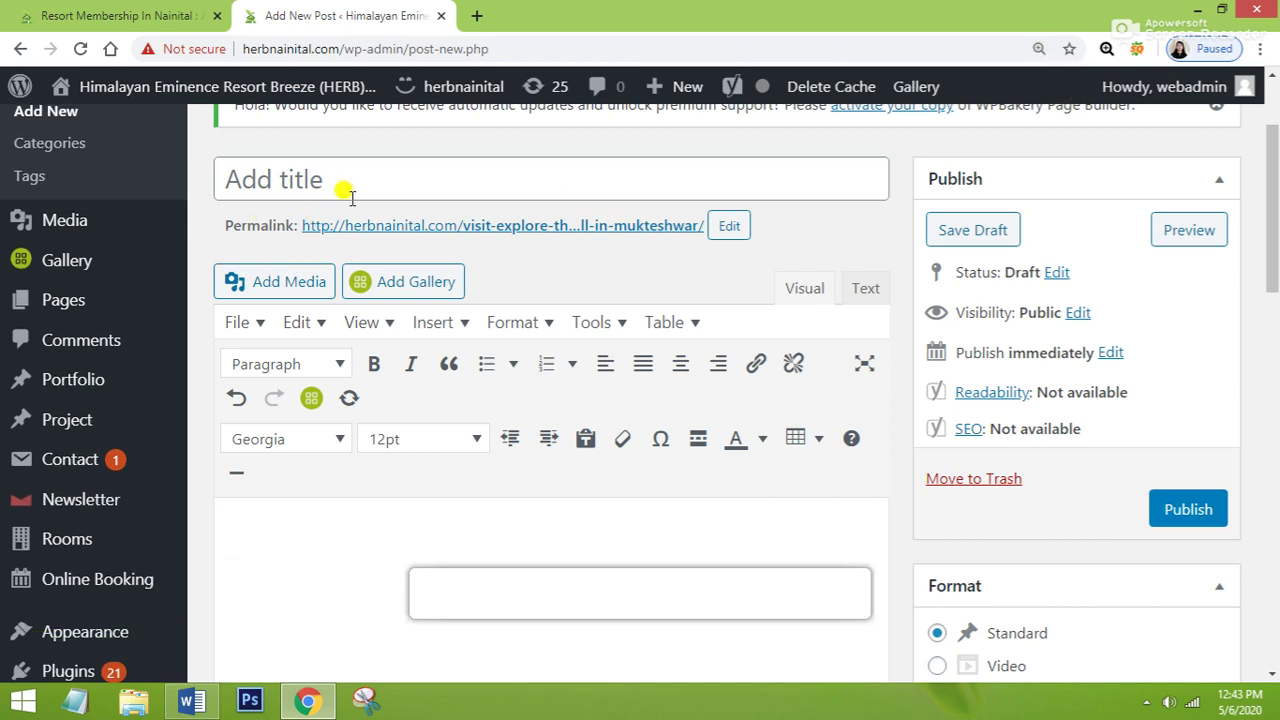
left_click(408, 190)
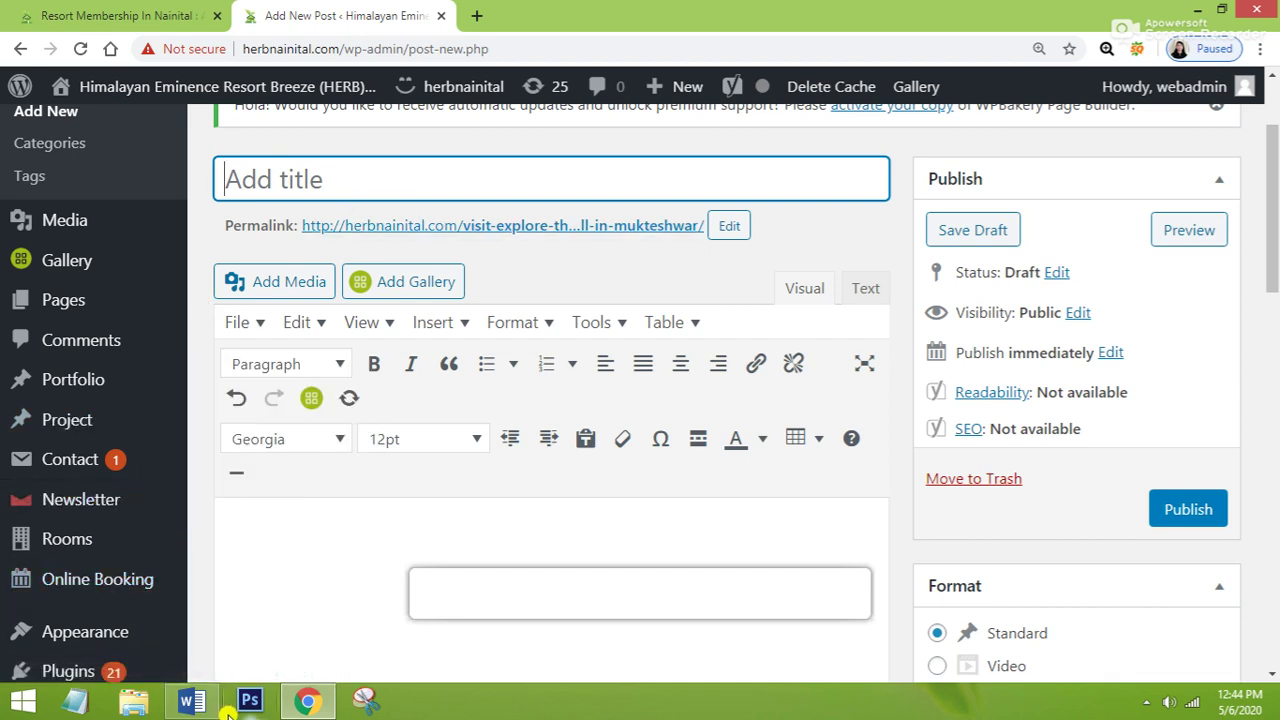
mouse_move(203, 707)
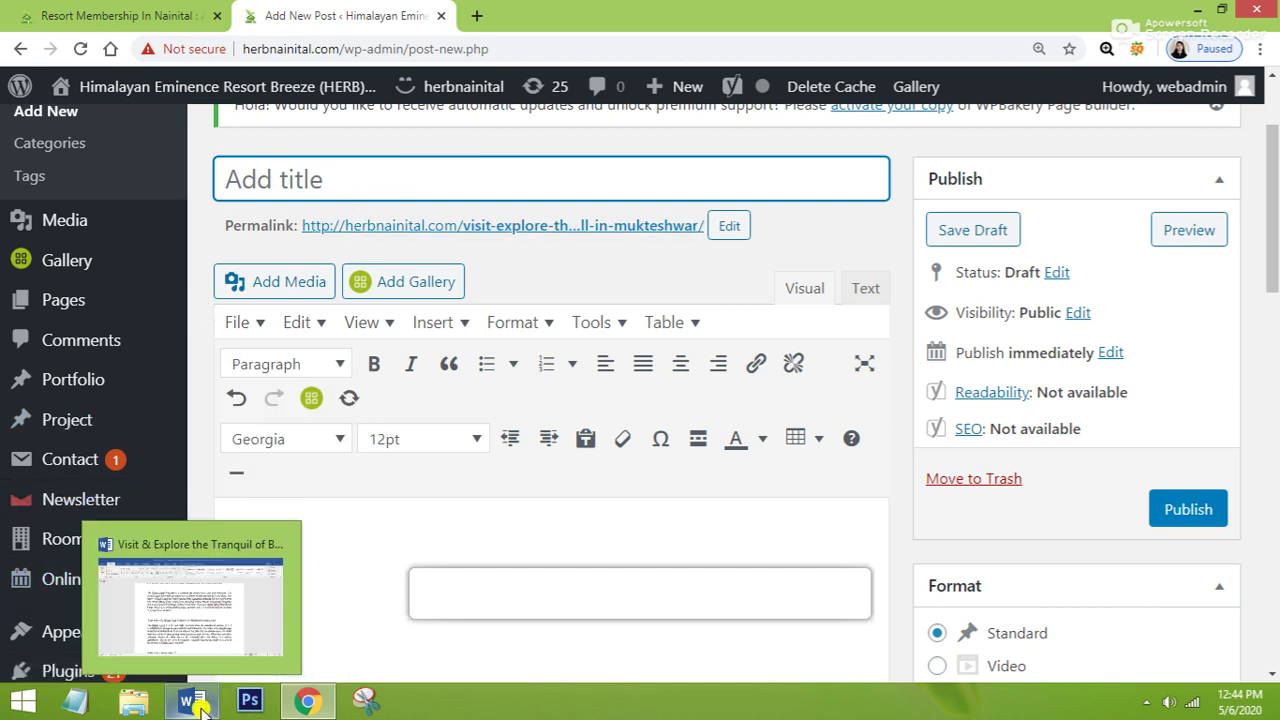
left_click(413, 175)
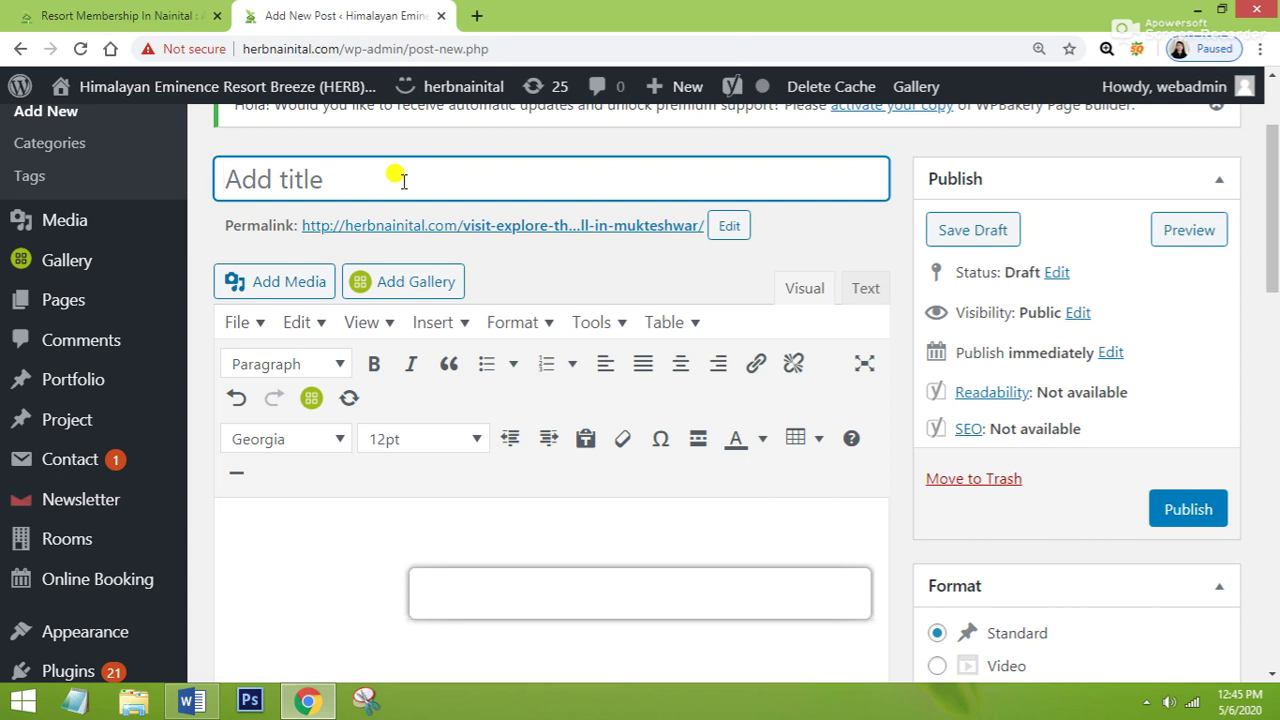
left_click(403, 180)
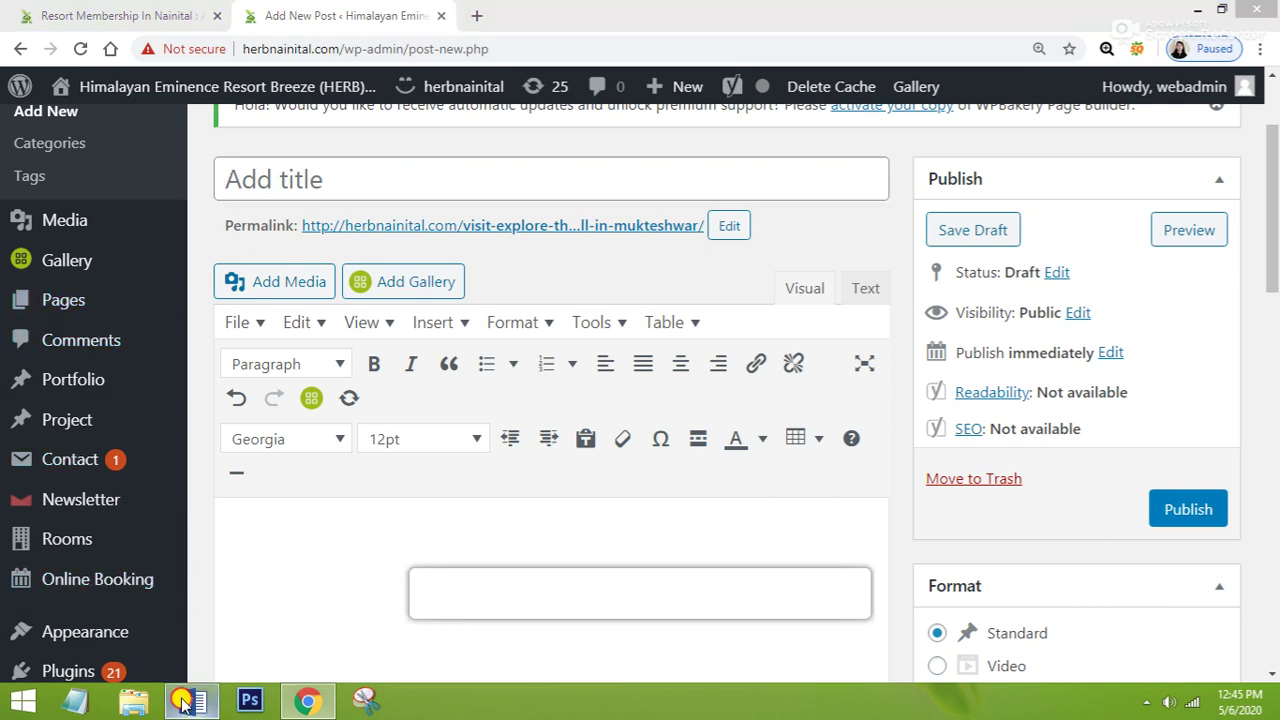
Step: Copy the 'Bhalu Gaad Waterfall in Mukteshwar' title line from the Word article
left_click(191, 701)
left_click(370, 341)
scroll(385, 330, "up", 5)
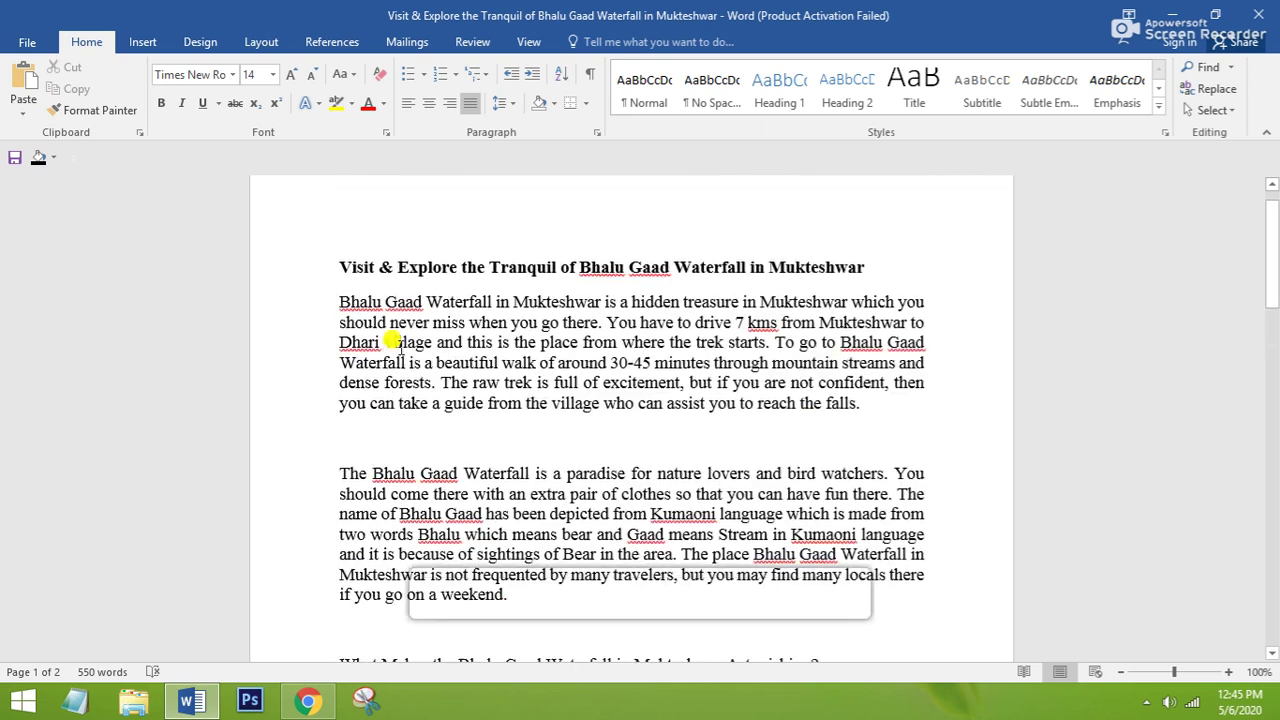
left_click_drag(869, 295, 271, 323)
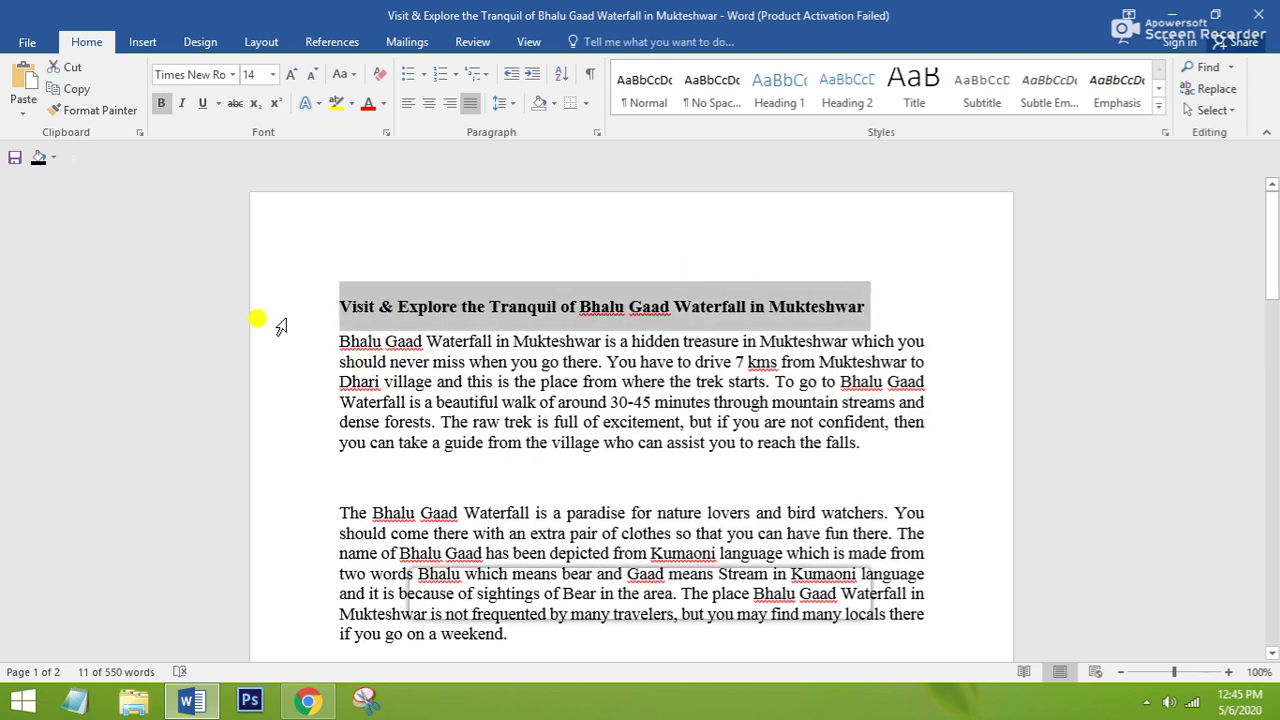
left_click(308, 700)
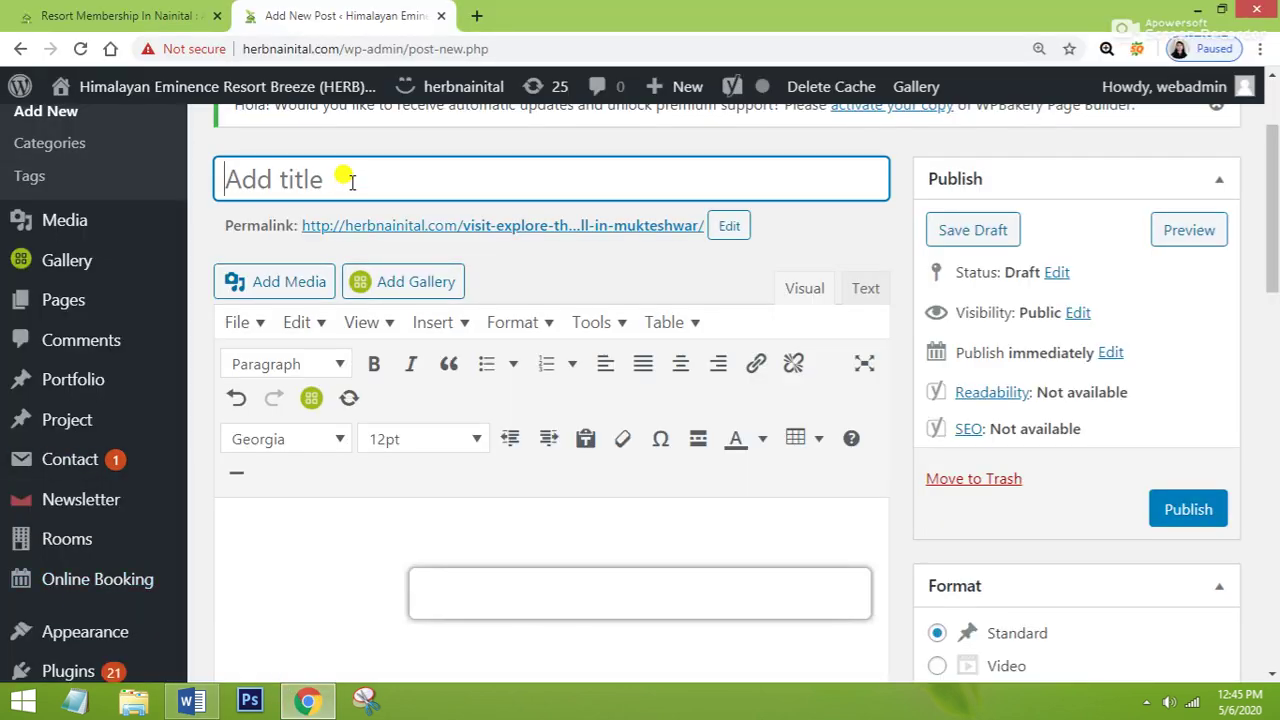
Step: Paste the copied title, prefix it with 'Visit &', and zoom the page to 110%
key("ctrl+v")
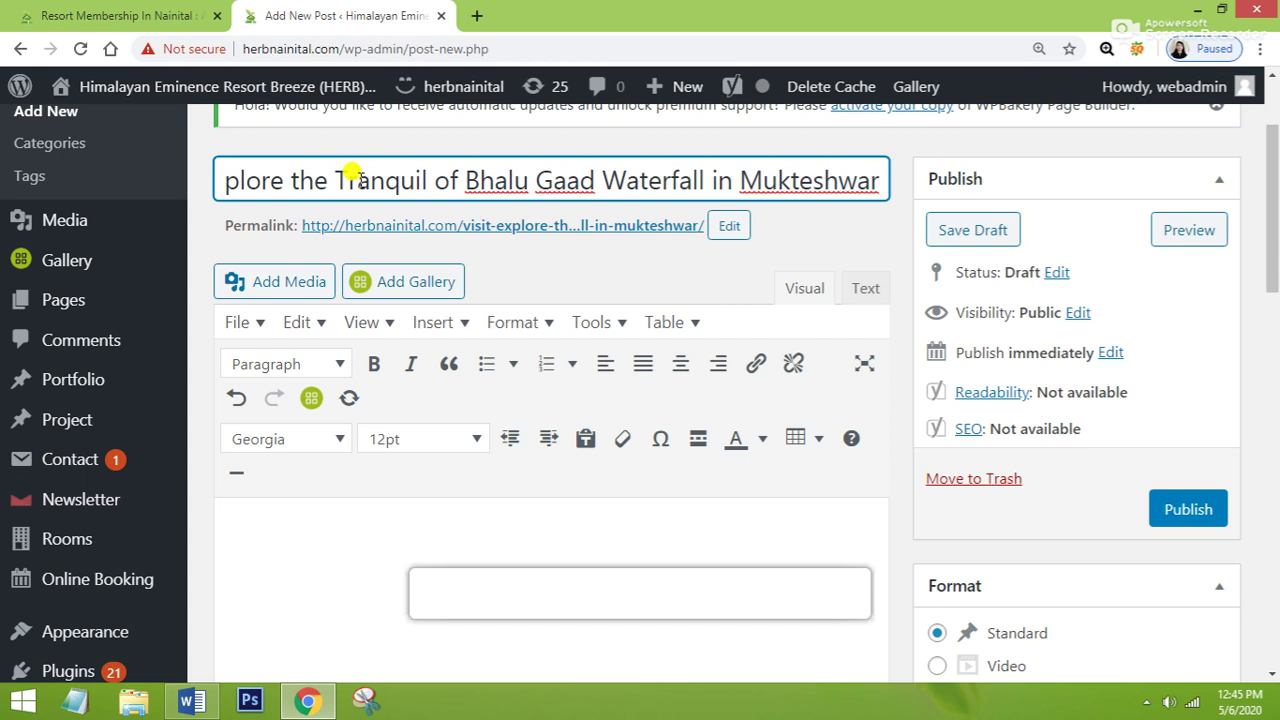
left_click(228, 178)
type("Visit & Ex")
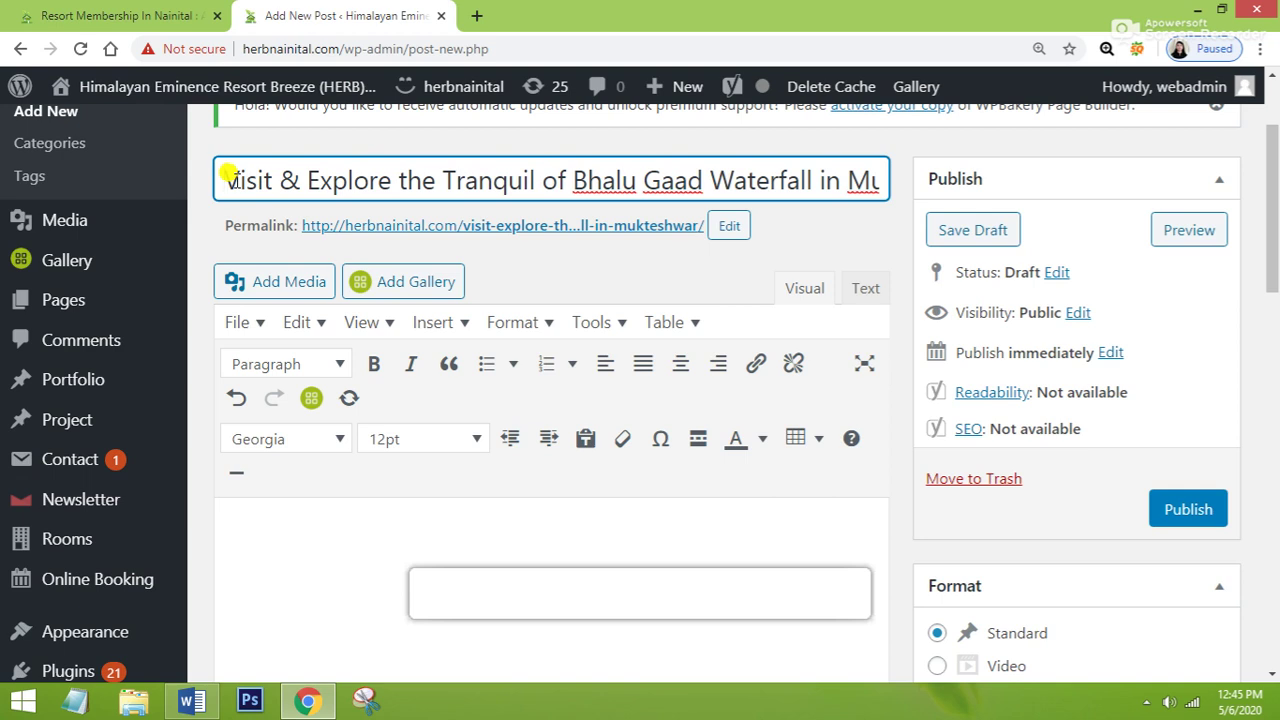
scroll(388, 280, "down", 1)
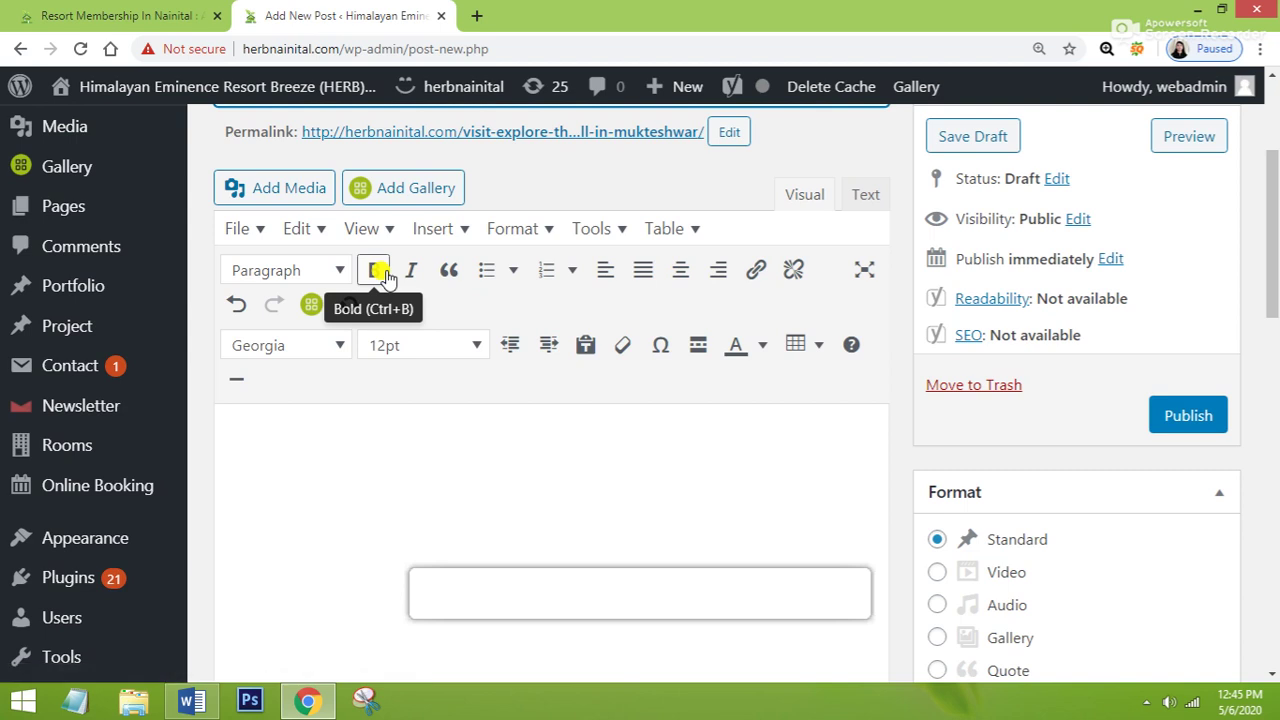
scroll(388, 280, "down", 1)
scroll(310, 405, "down", 1)
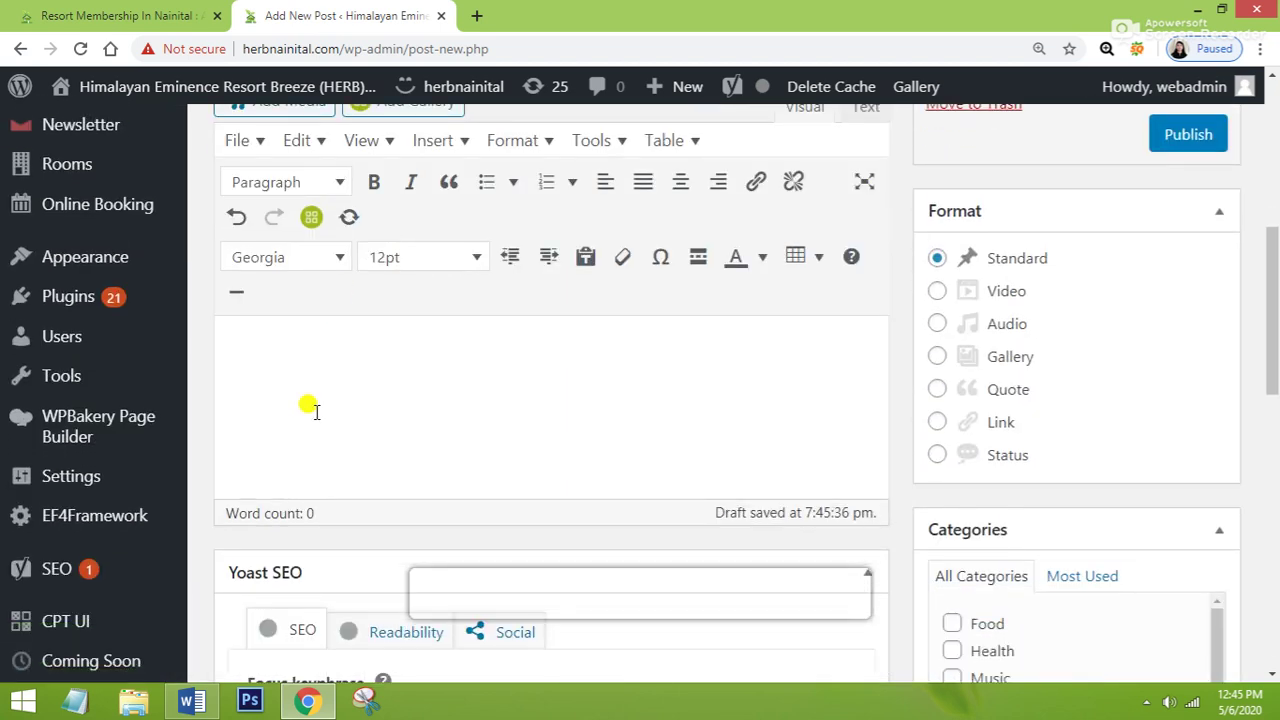
scroll(310, 405, "up", 3)
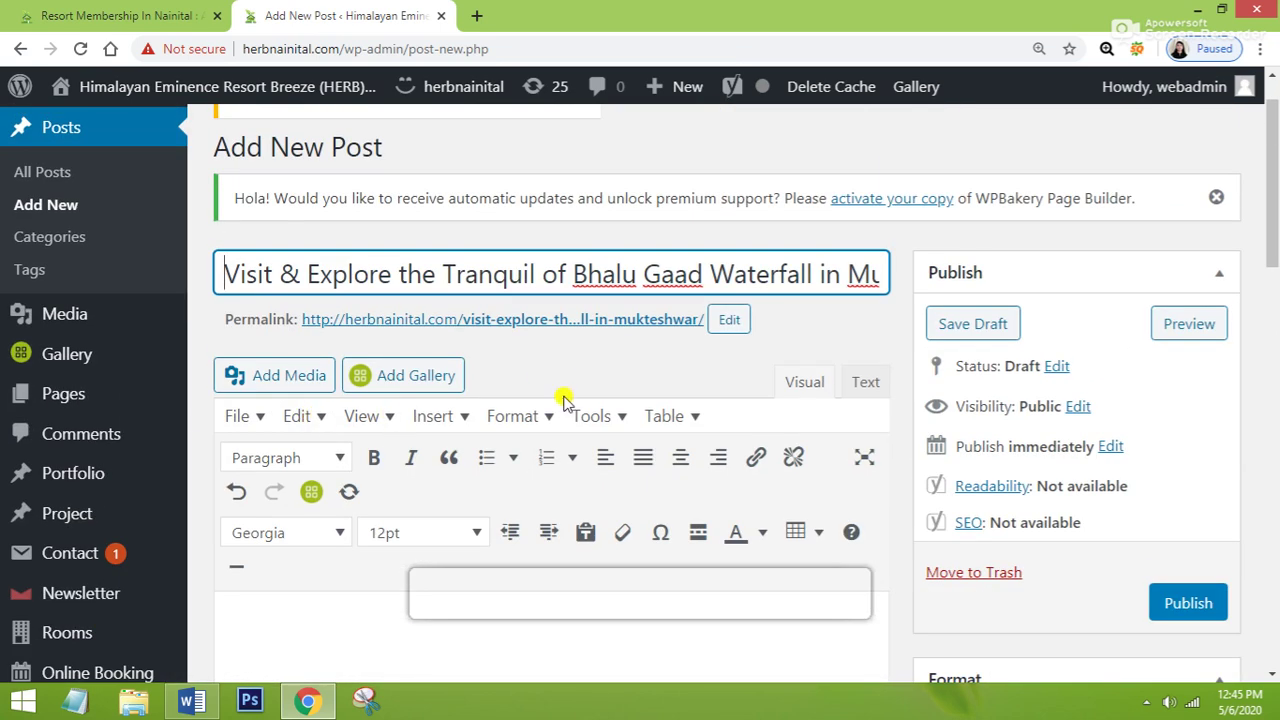
key("ctrl+minus")
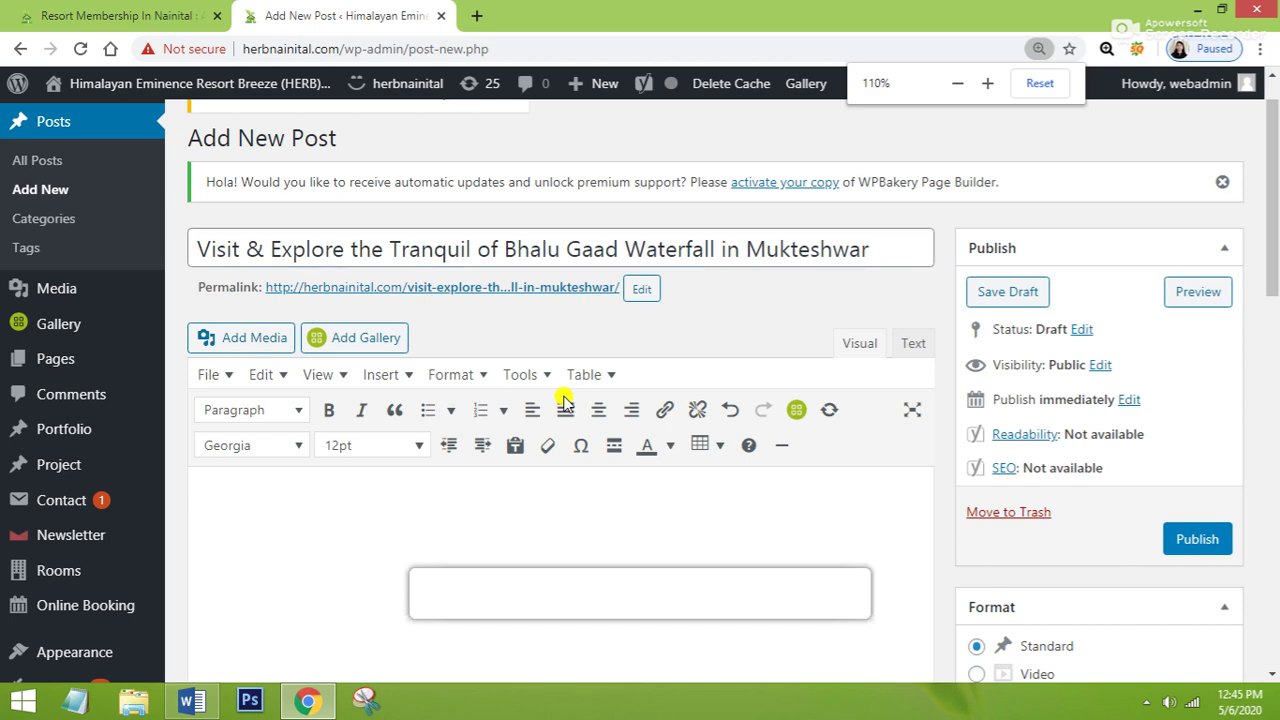
scroll(700, 375, "down", 1)
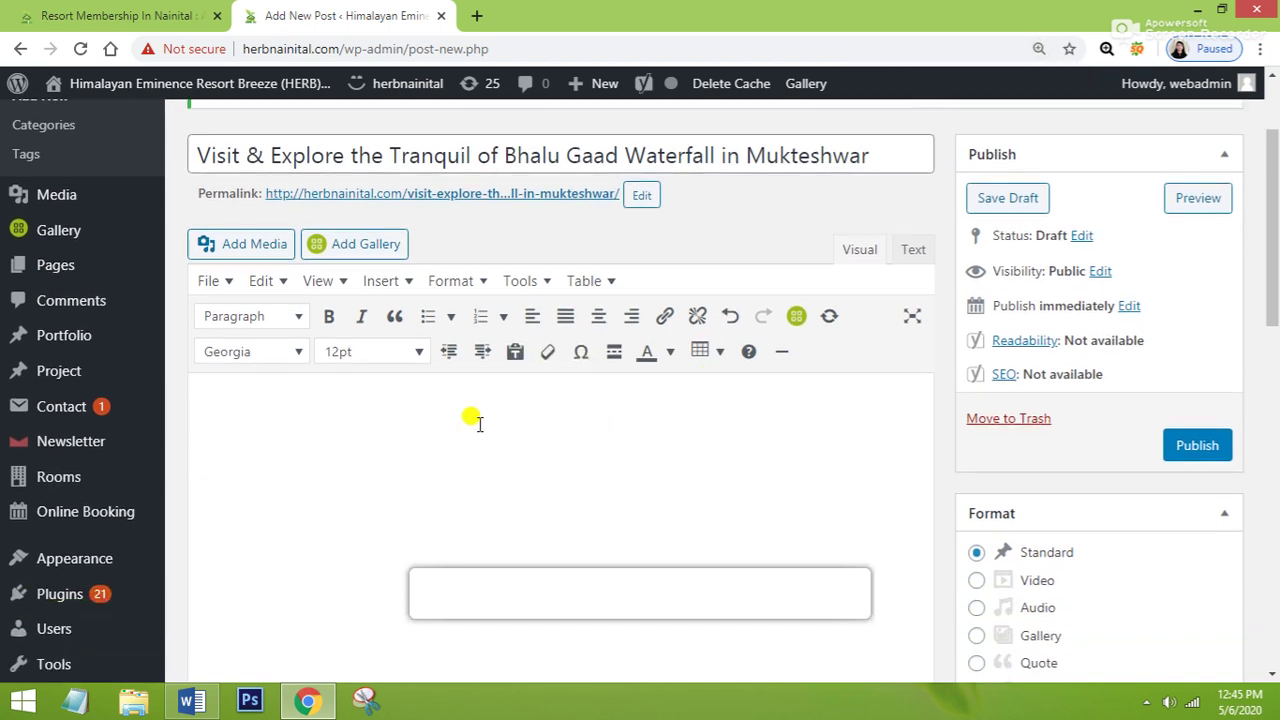
Step: Select the article's body paragraphs in Word for copying
left_click(192, 700)
left_click(493, 402)
left_click_drag(335, 338, 722, 567)
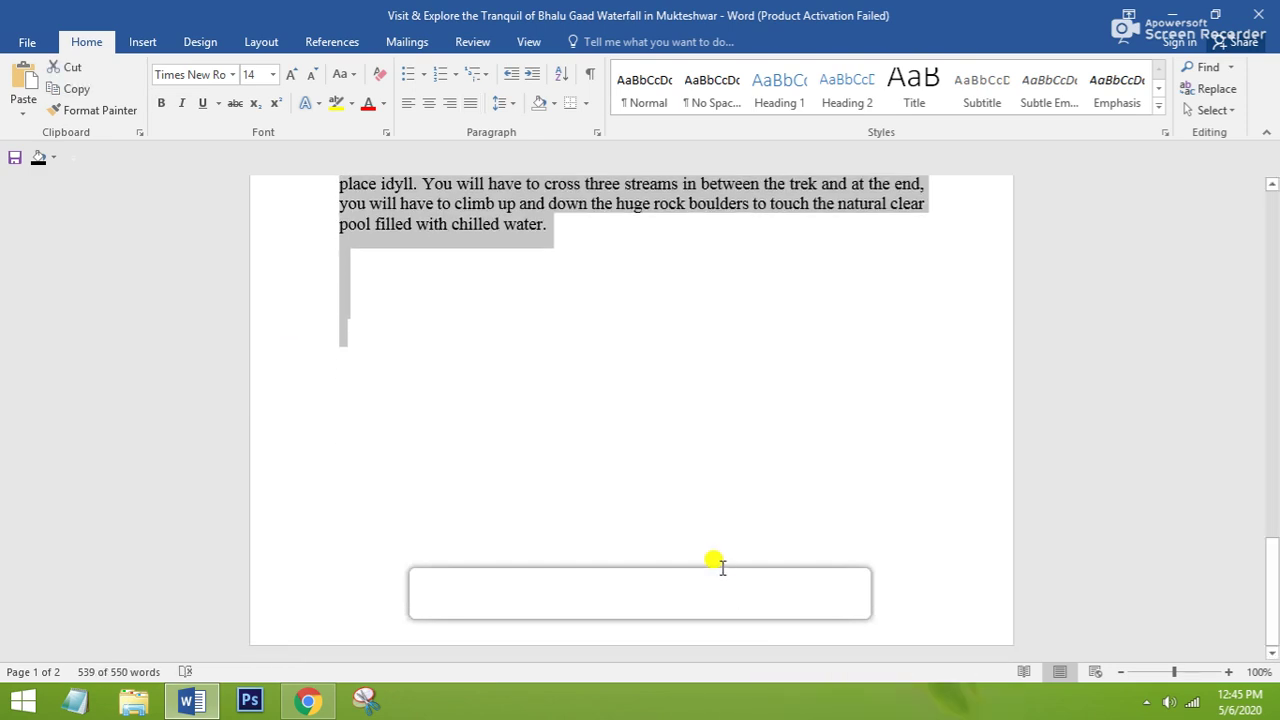
left_click(308, 700)
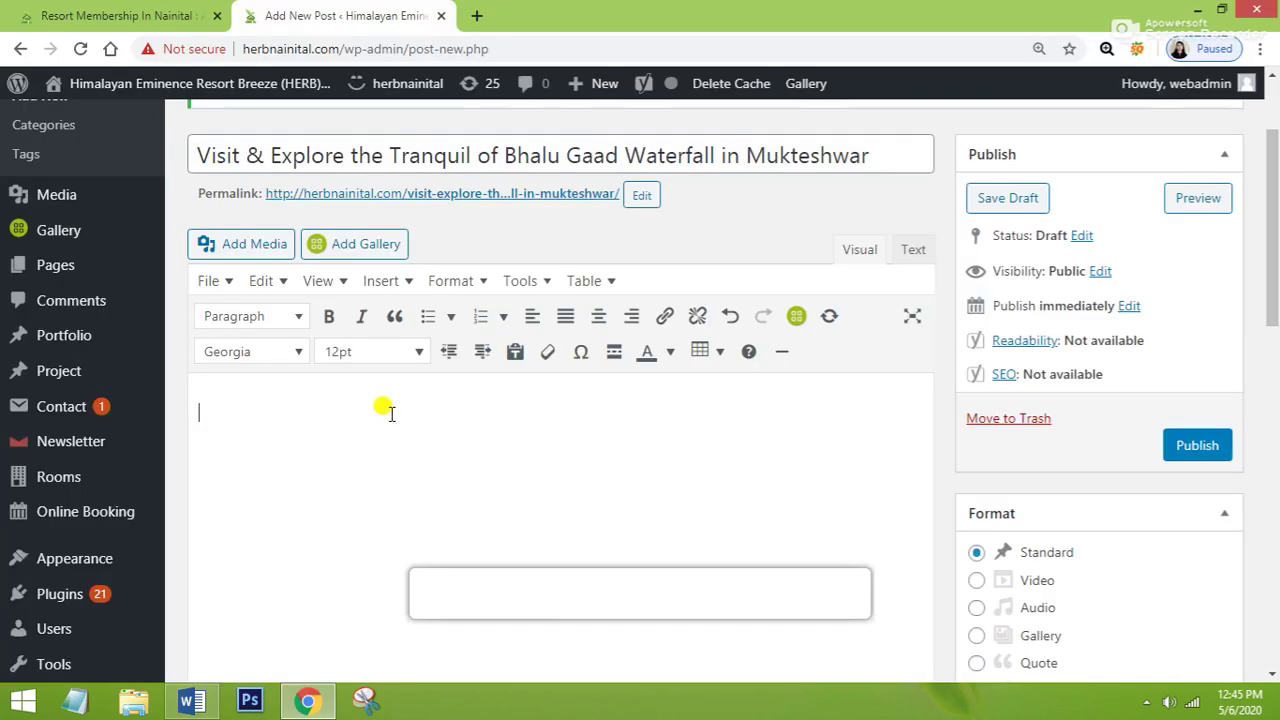
Step: Paste the article text into the empty post body
left_click(387, 465)
key("ctrl+v")
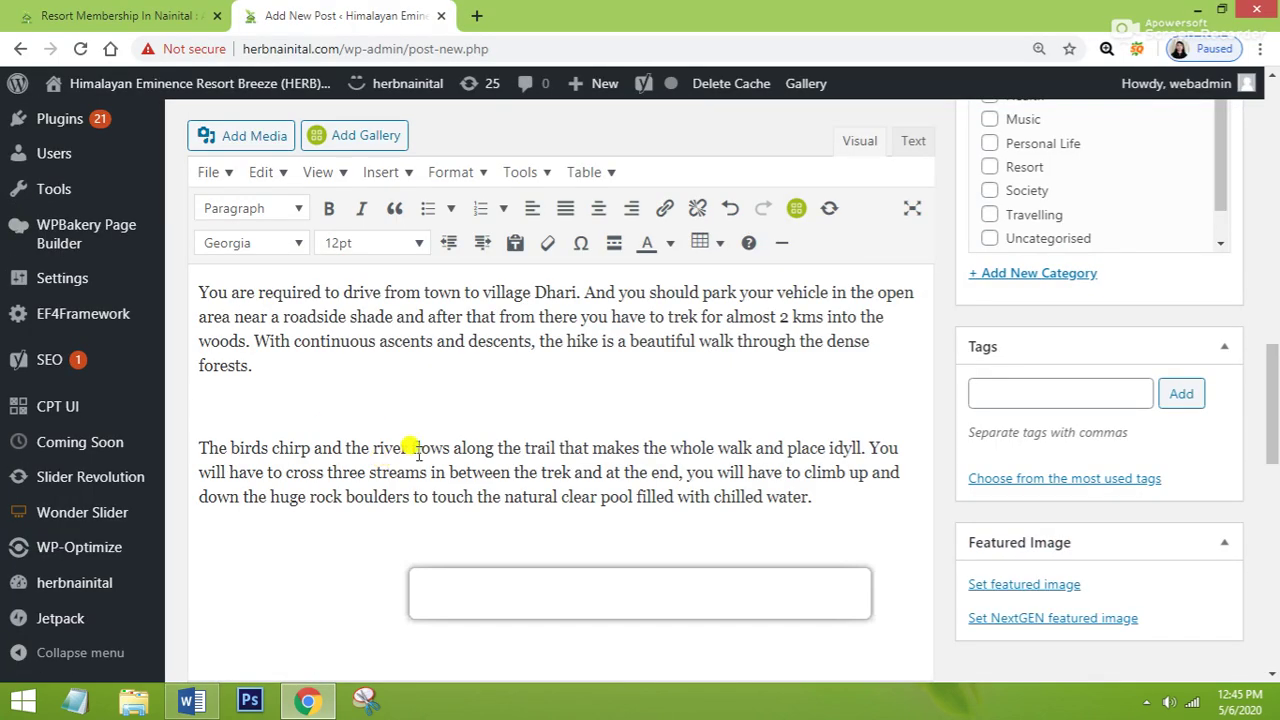
scroll(410, 447, "up", 10)
Step: Delete the blank paragraphs after 'sunset.', after 'fall clean.' and above 'Things You Must Know'
left_click(310, 410)
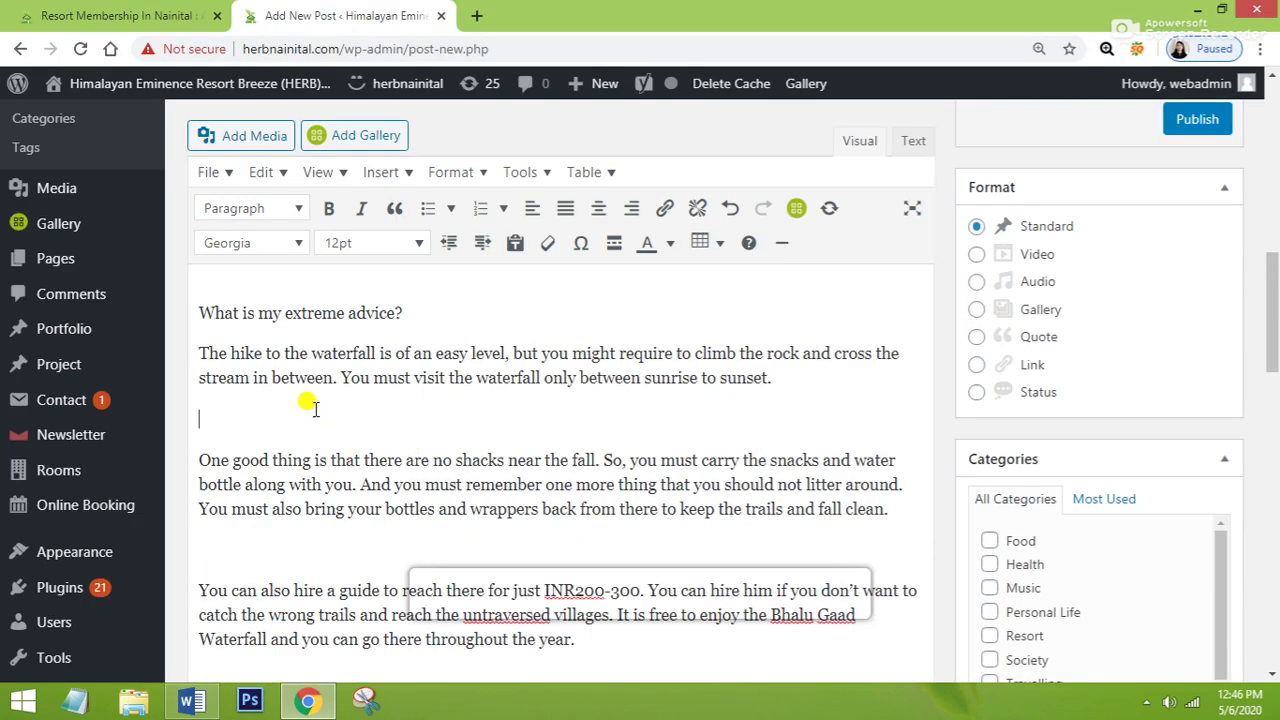
key("BackSpace")
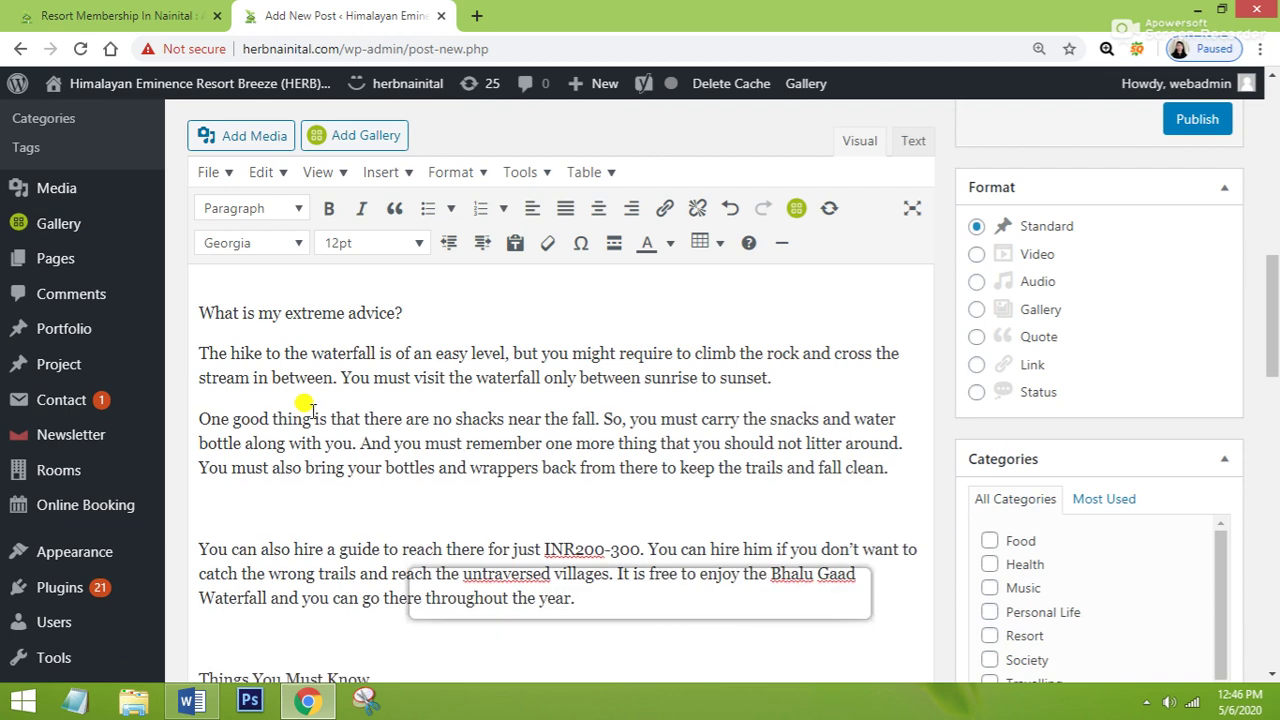
left_click(252, 510)
key("BackSpace")
scroll(251, 414, "down", 2)
left_click(230, 408)
key("BackSpace")
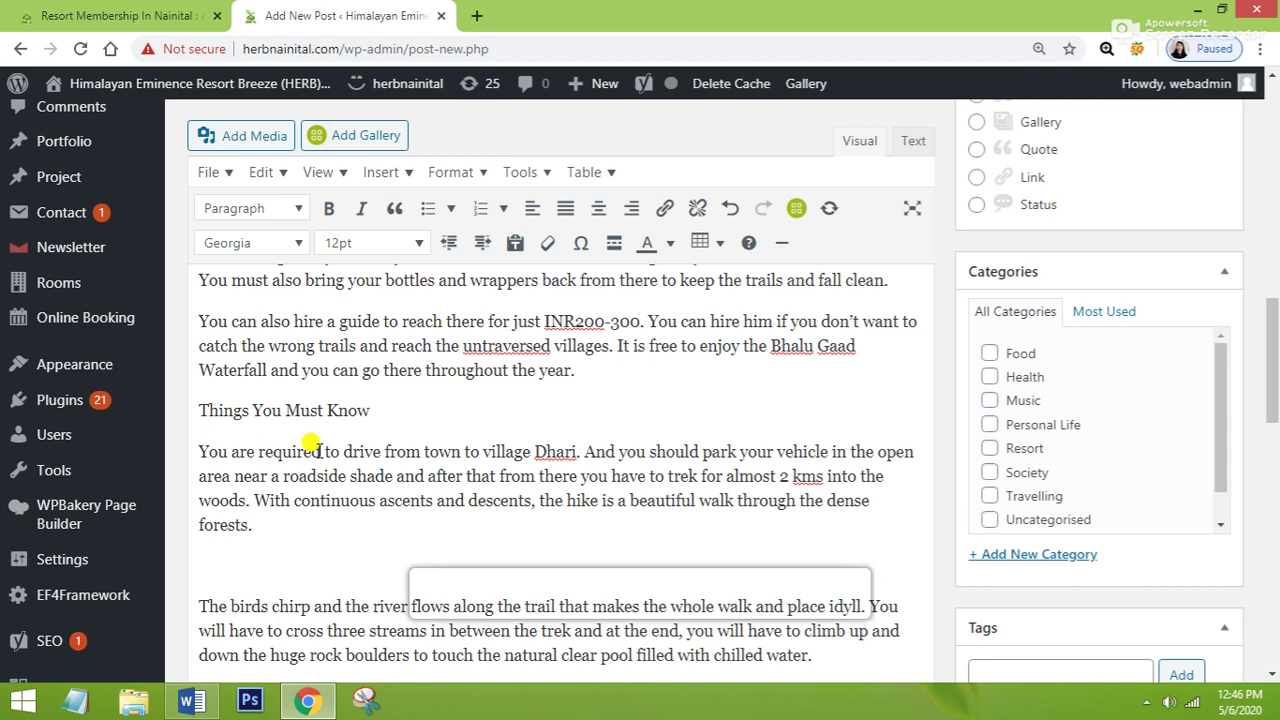
key("Return")
Step: Remove the blank lines after 'forests.', above 'What is my extreme advice?' and after 'falls.'
scroll(300, 392, "down", 3)
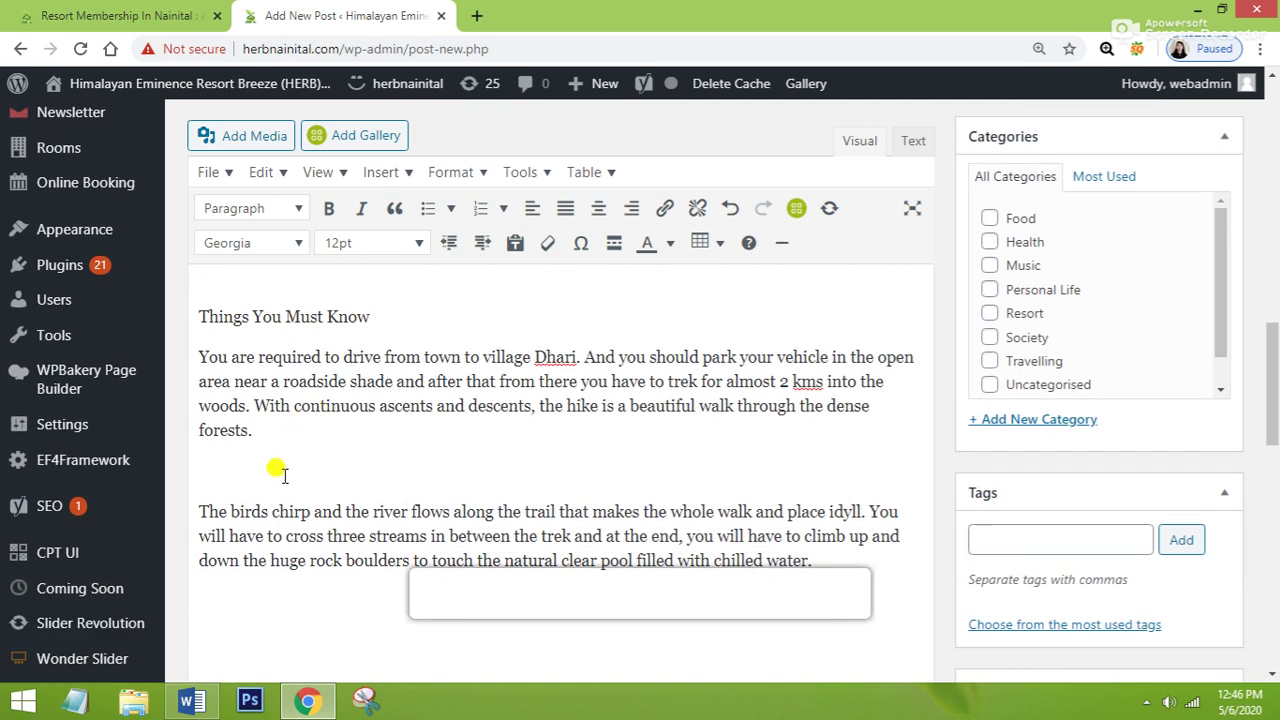
left_click(283, 470)
key("BackSpace")
scroll(283, 476, "down", 2)
scroll(283, 476, "up", 5)
scroll(283, 476, "up", 3)
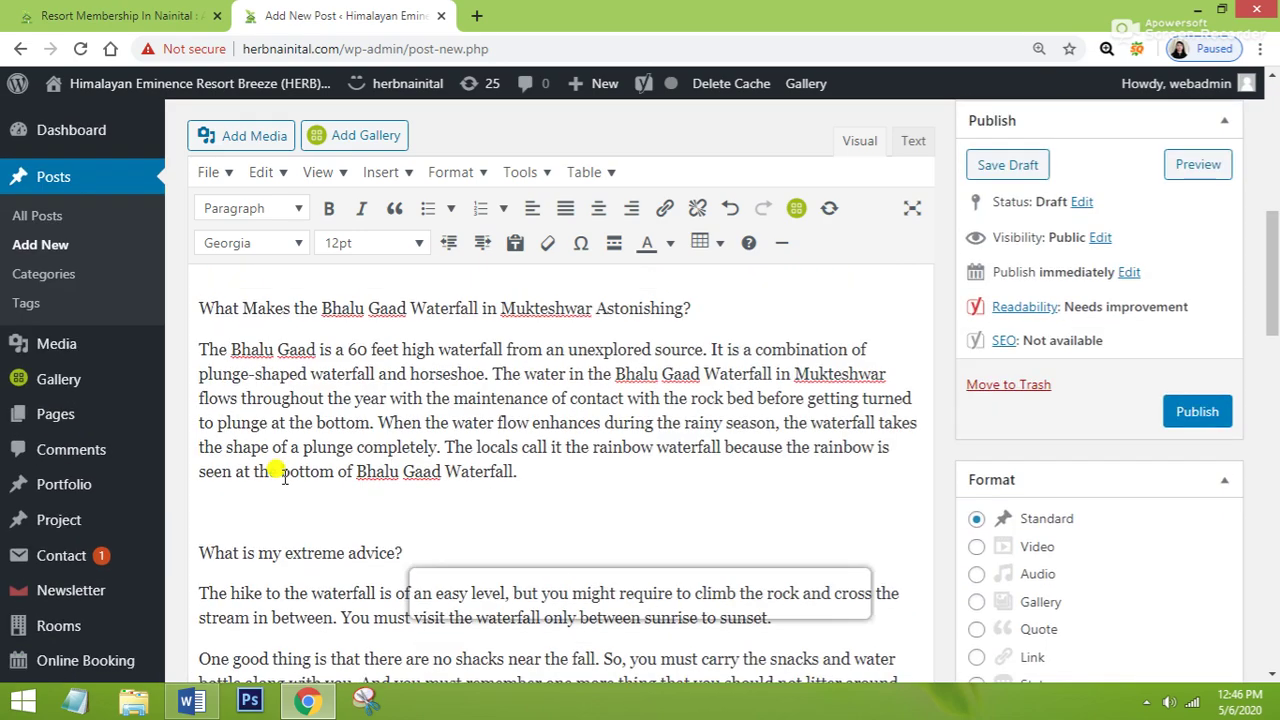
scroll(283, 476, "up", 3)
scroll(283, 476, "down", 6)
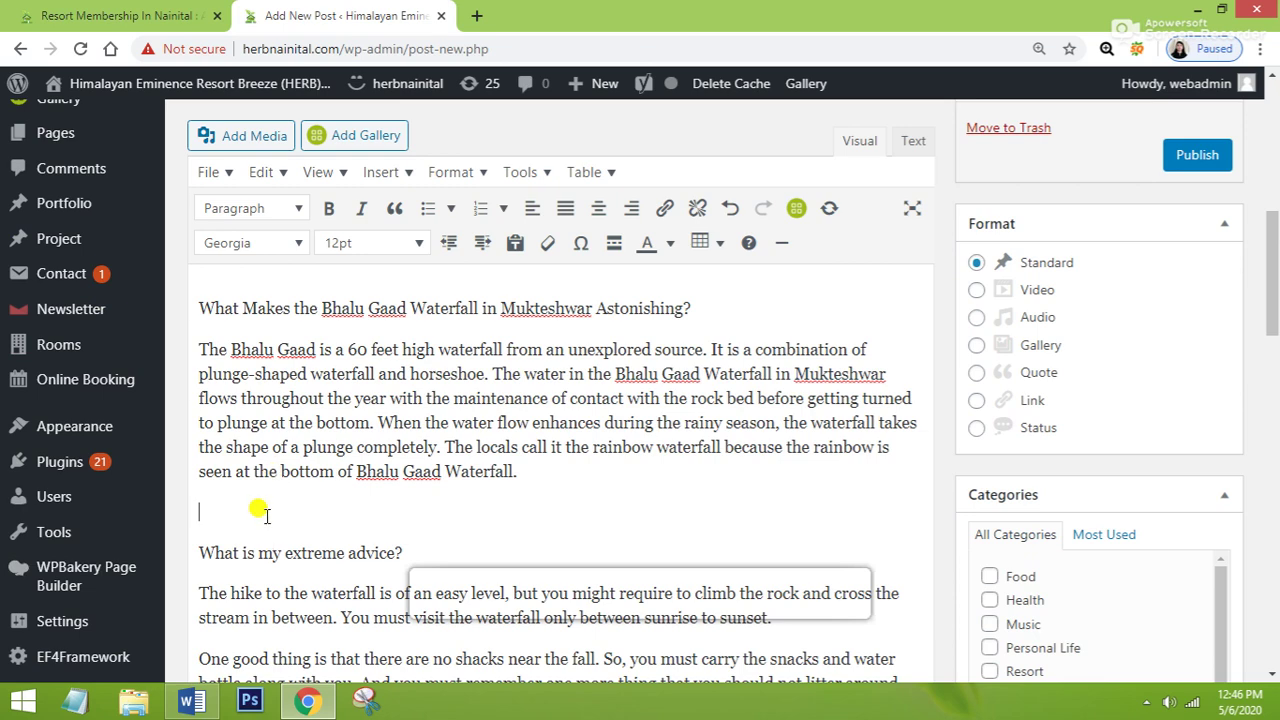
left_click(262, 512)
key("BackSpace")
key("Return")
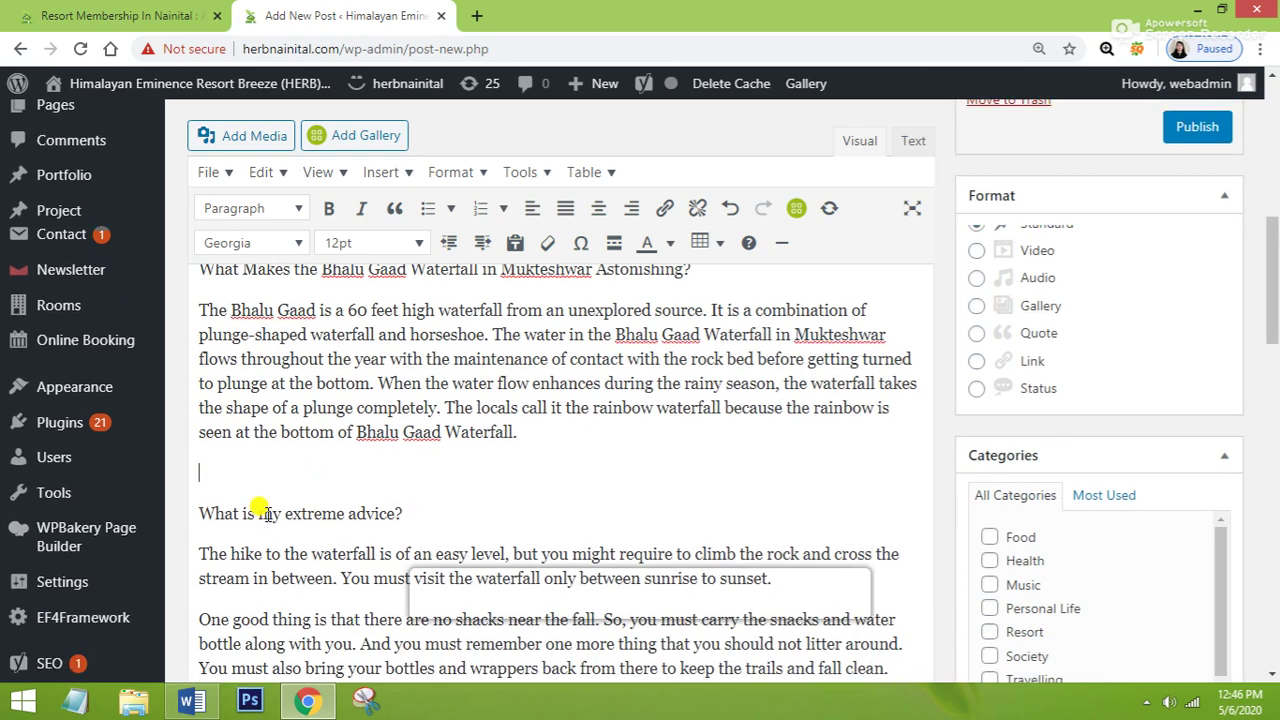
scroll(266, 513, "up", 10)
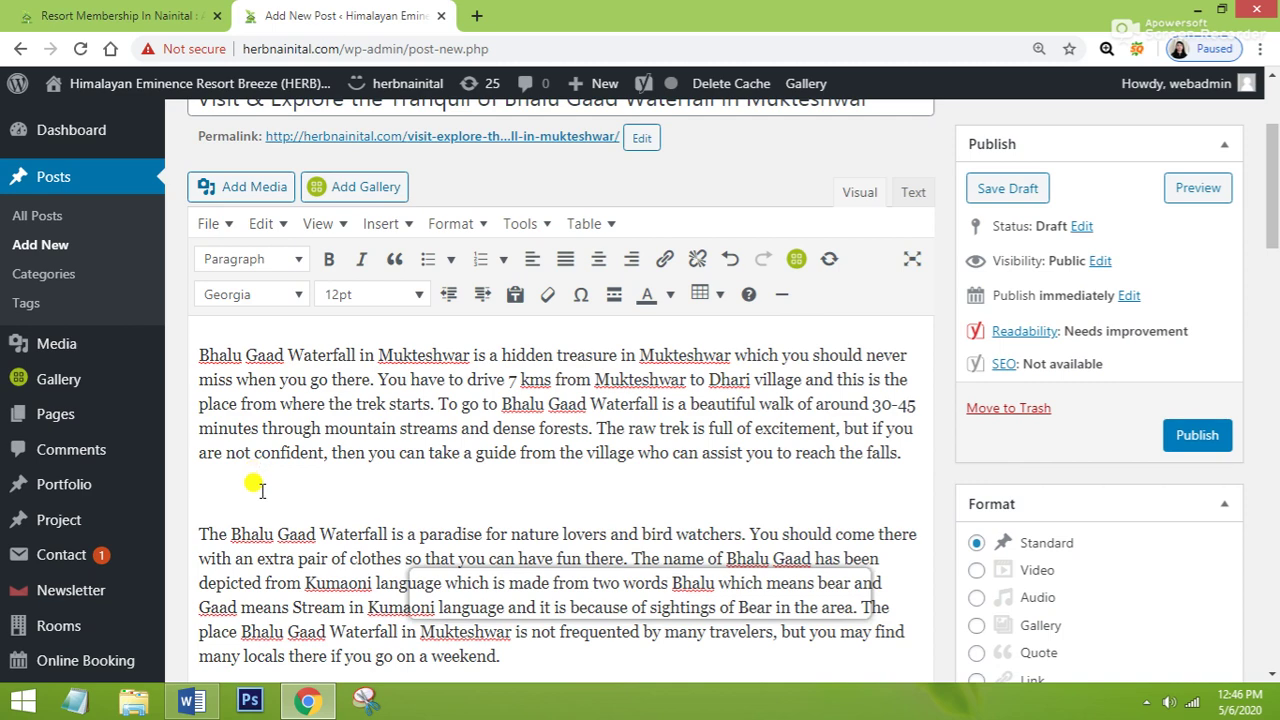
left_click(255, 488)
key("BackSpace")
scroll(255, 488, "up", 3)
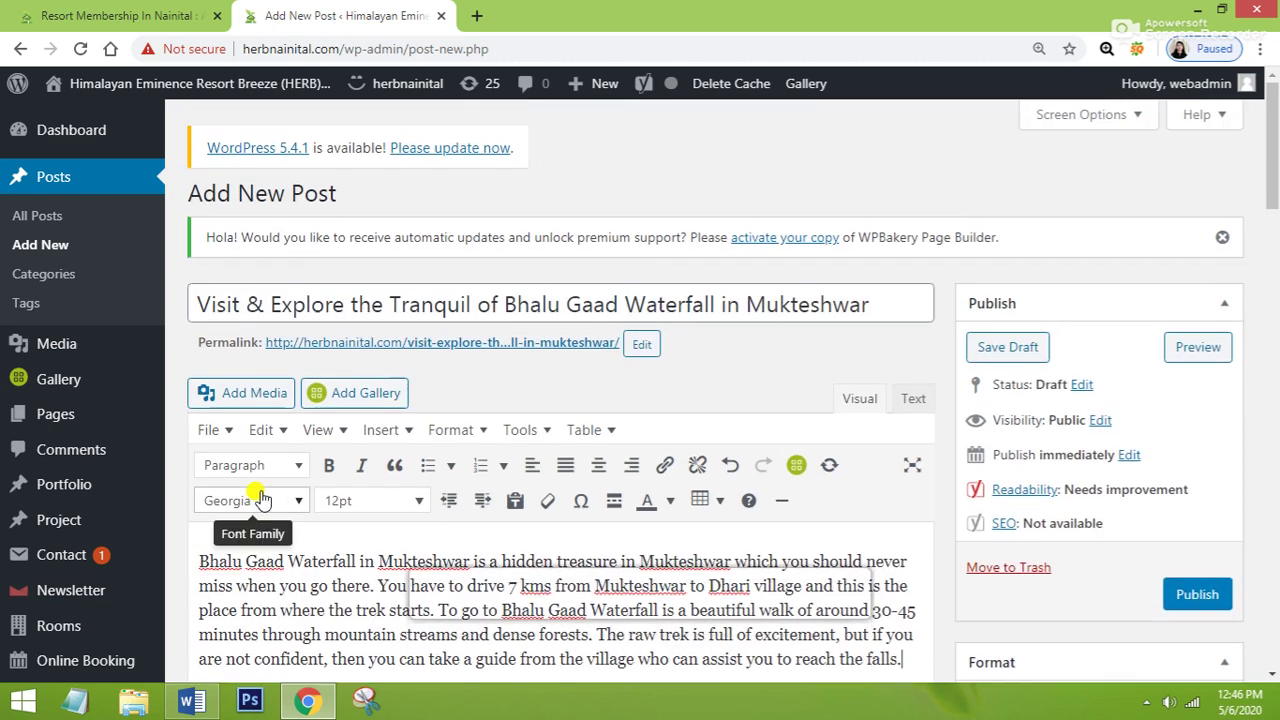
scroll(1030, 512, "down", 2)
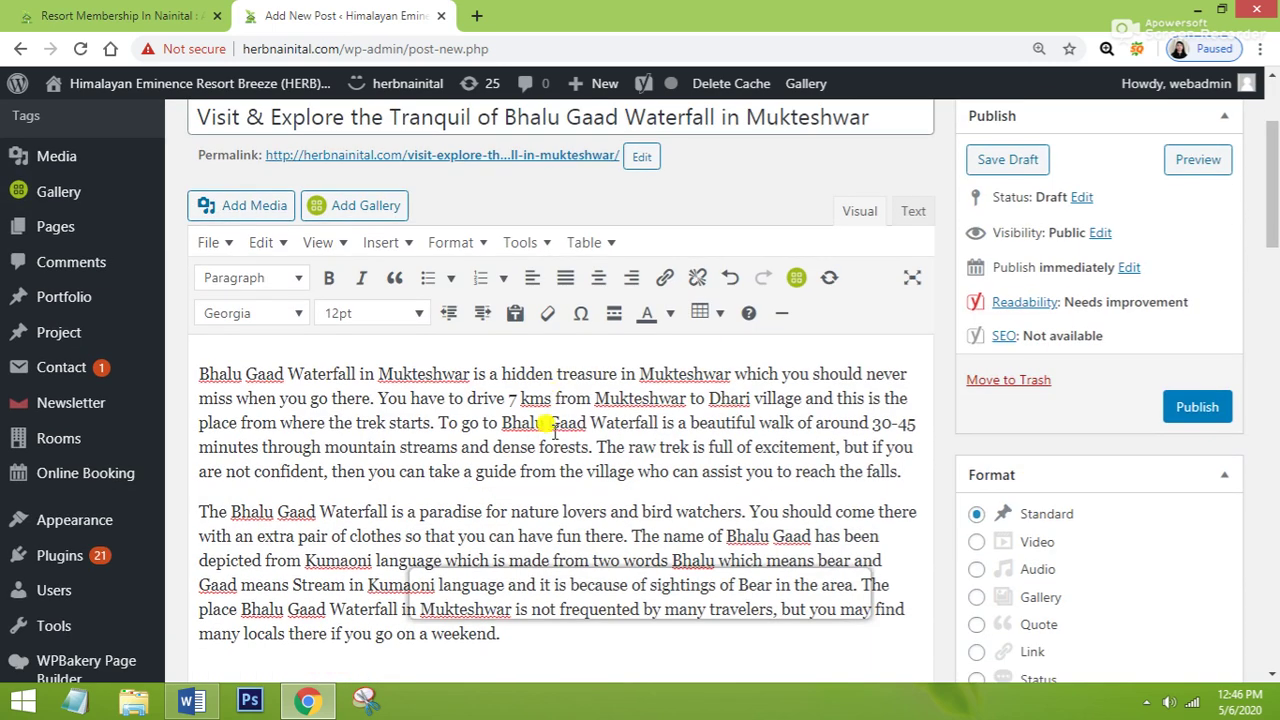
scroll(549, 434, "down", 3)
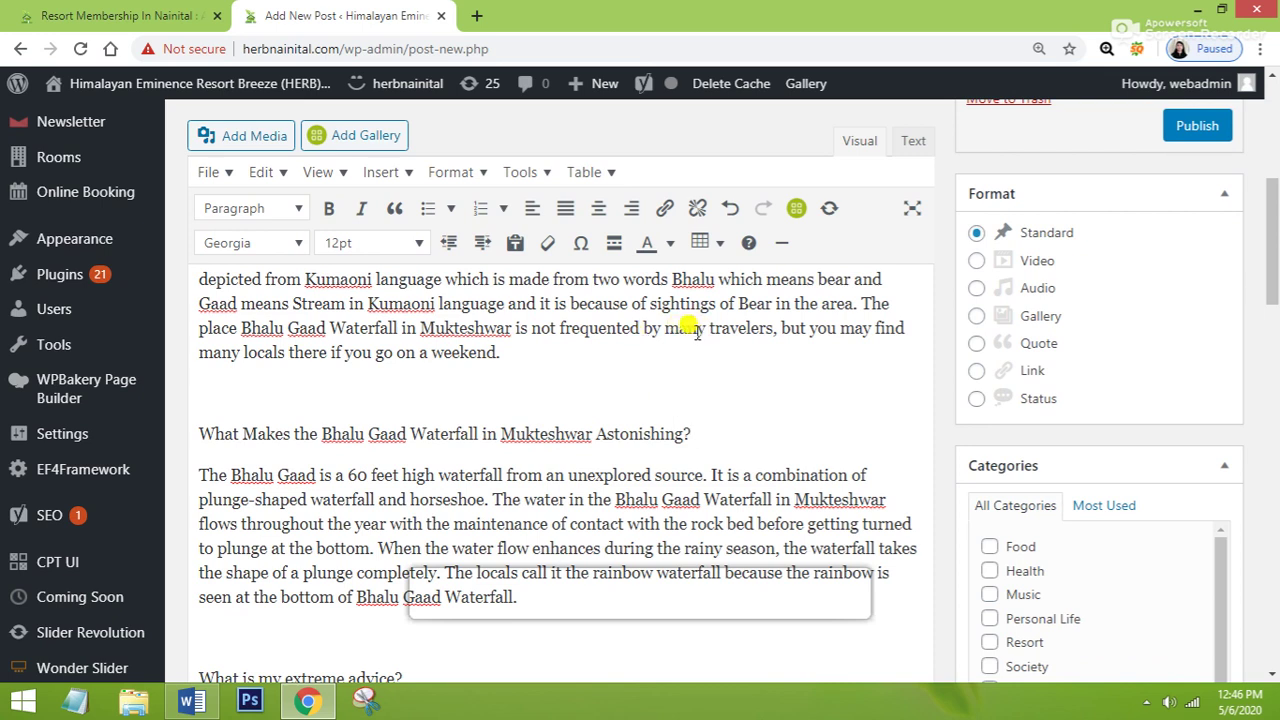
left_click_drag(690, 428, 180, 409)
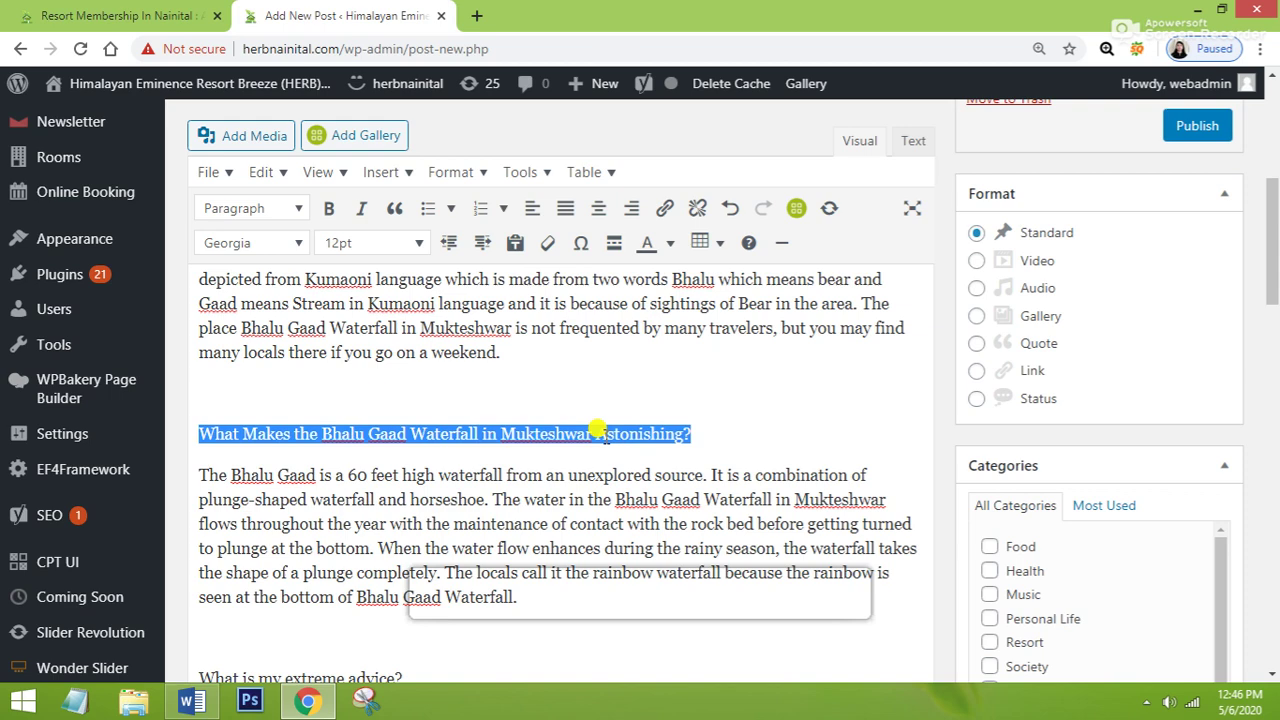
left_click(440, 428)
scroll(640, 428, "up", 5)
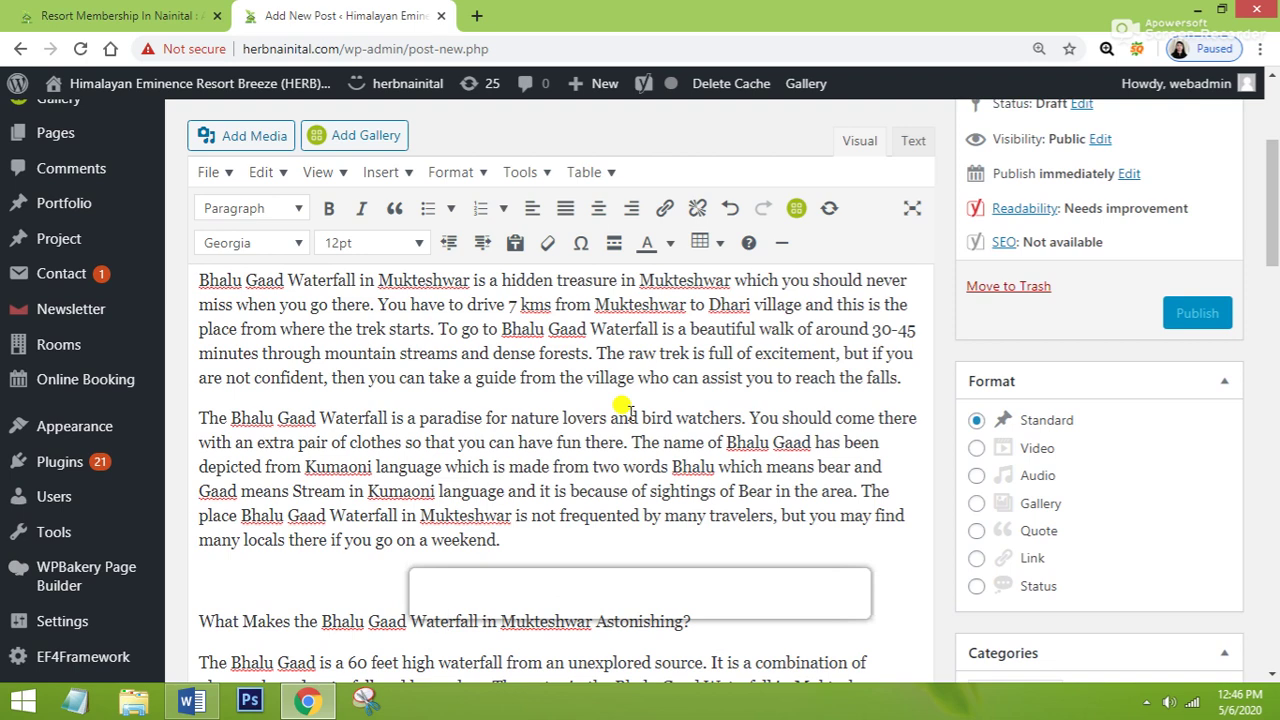
scroll(517, 405, "down", 1)
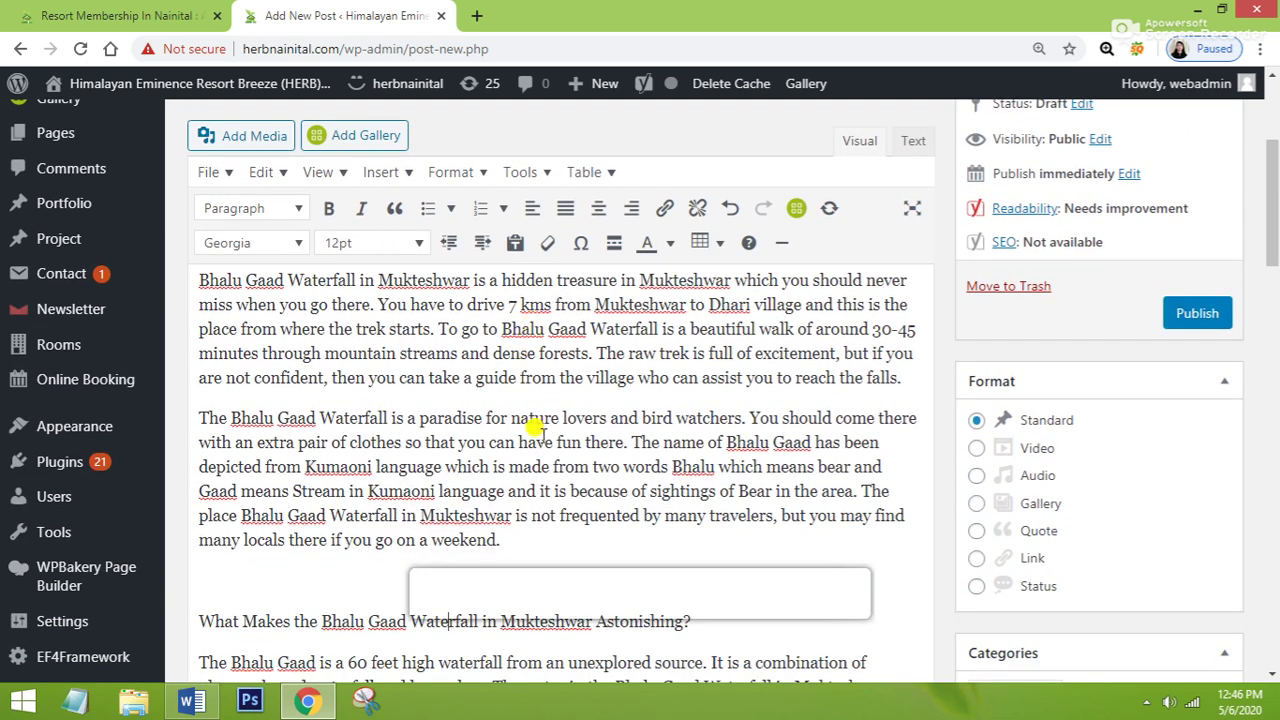
scroll(537, 428, "down", 2)
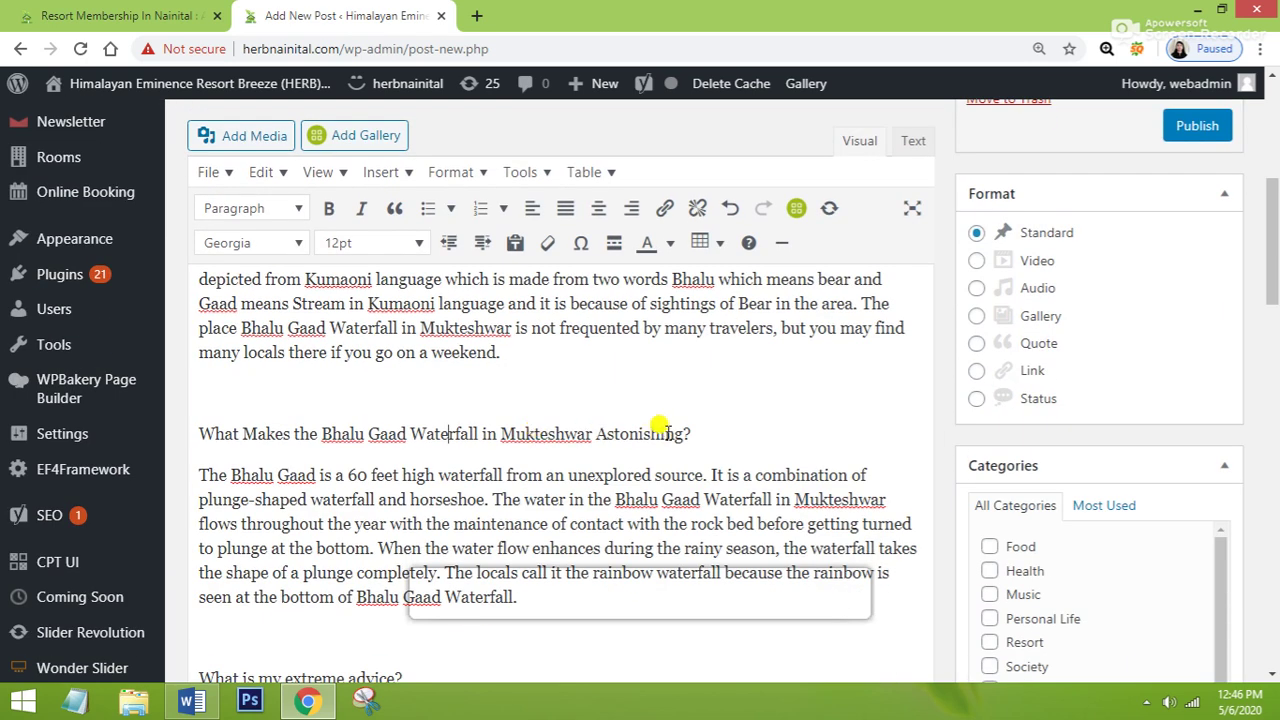
left_click_drag(709, 433, 199, 408)
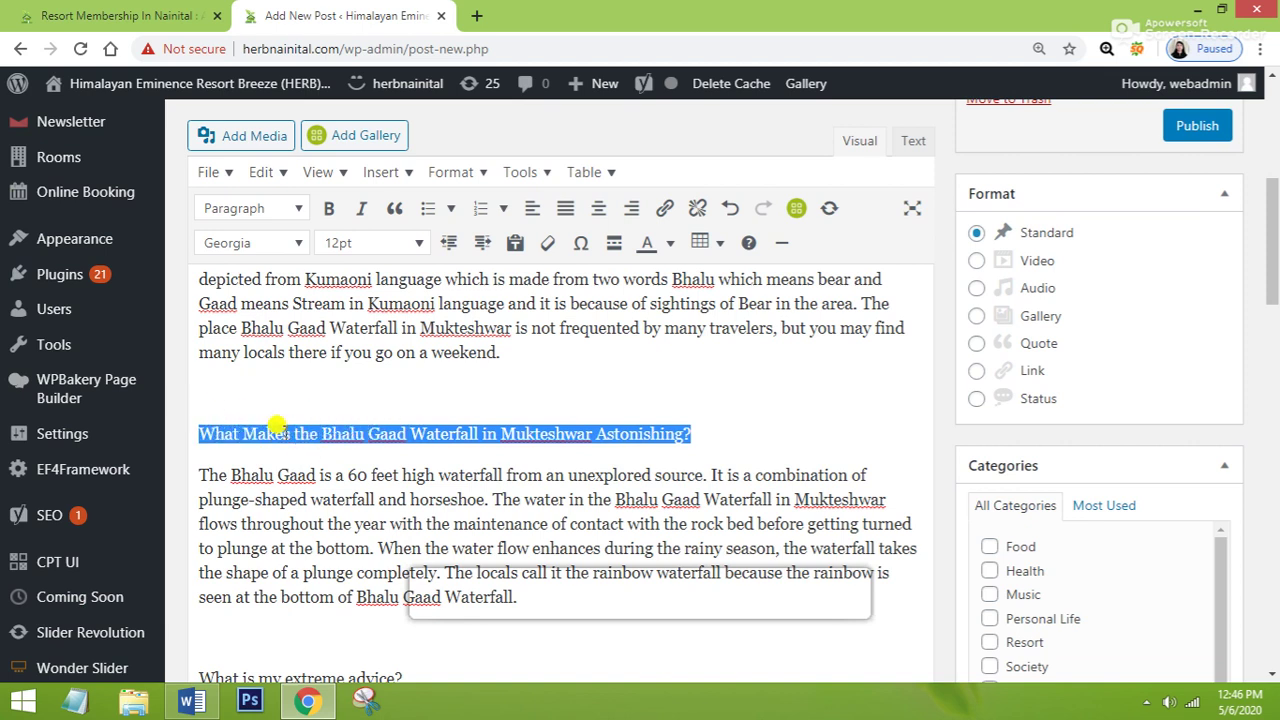
Step: Apply Heading 2 to the 'What Makes…' line, then revert it to a plain paragraph
left_click(297, 210)
left_click(280, 329)
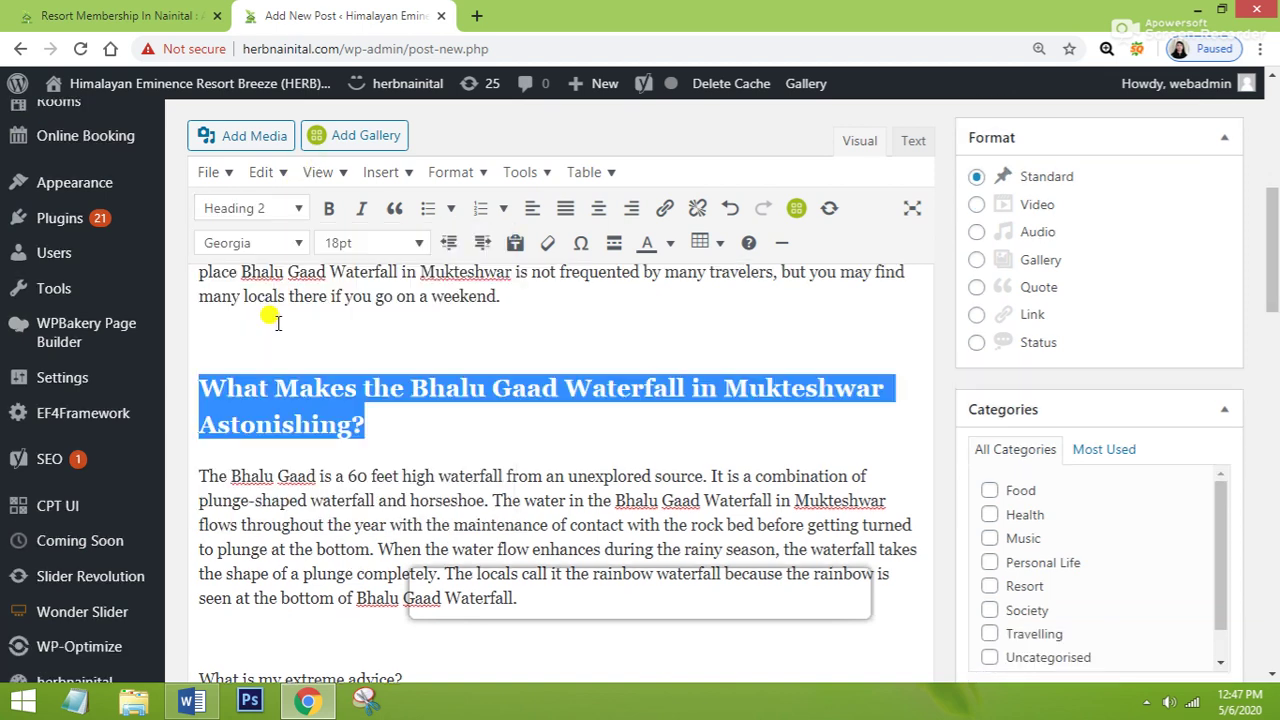
left_click(376, 424)
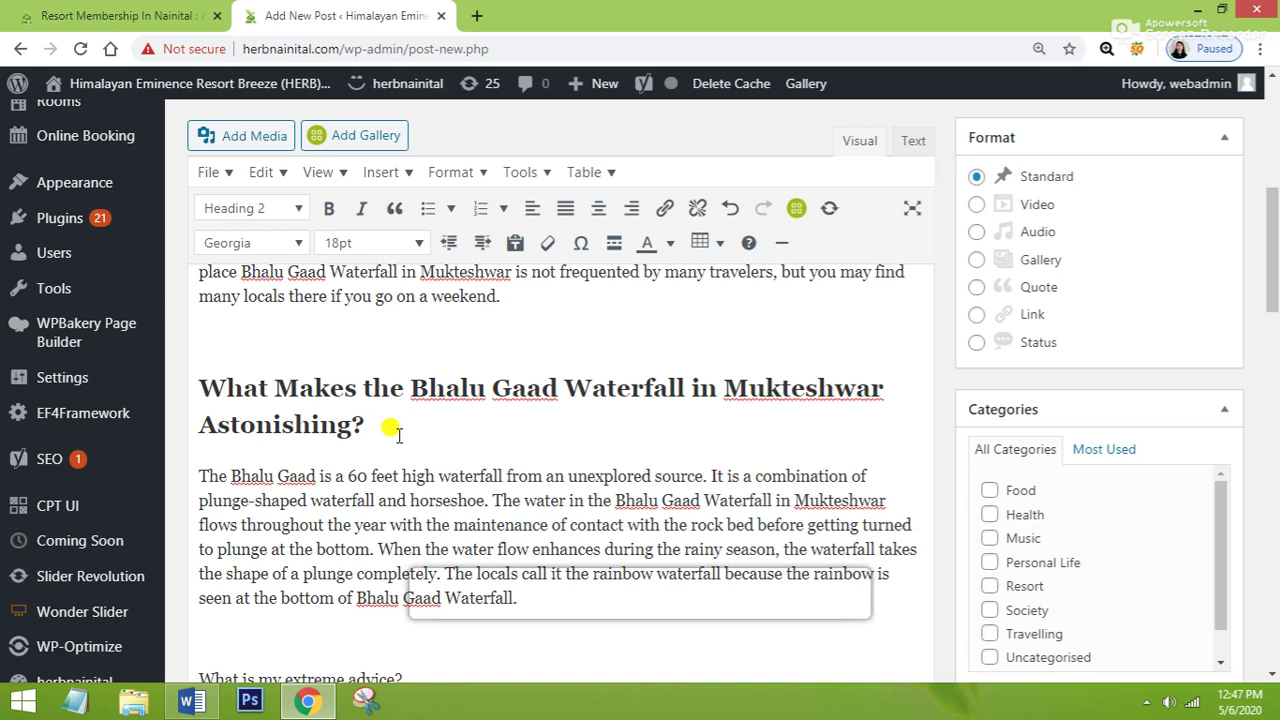
left_click_drag(366, 426, 224, 390)
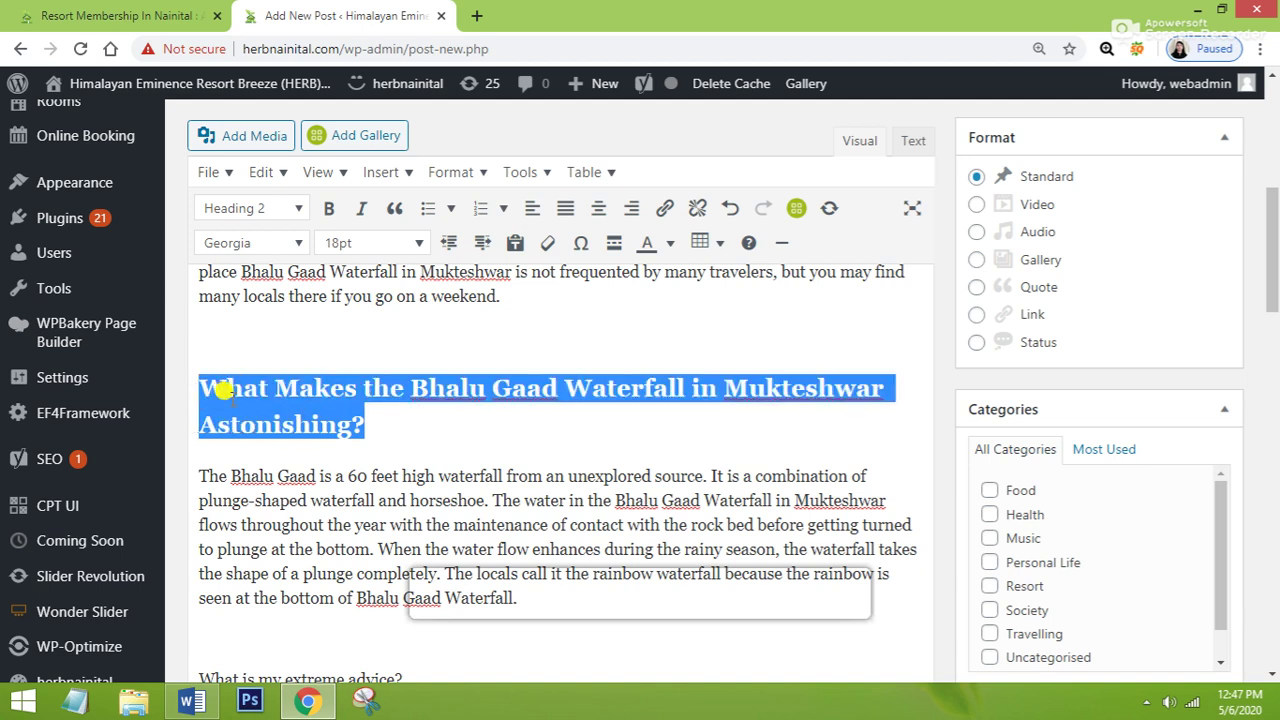
left_click(289, 403)
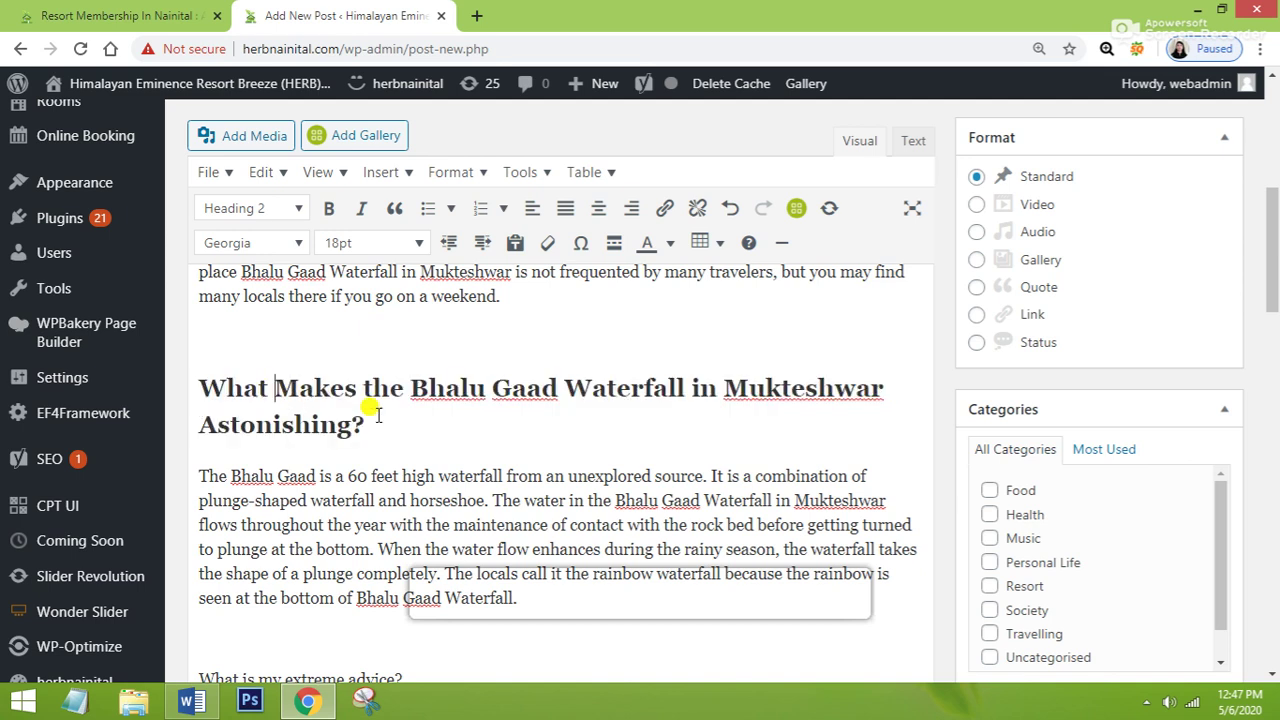
left_click_drag(364, 420, 194, 386)
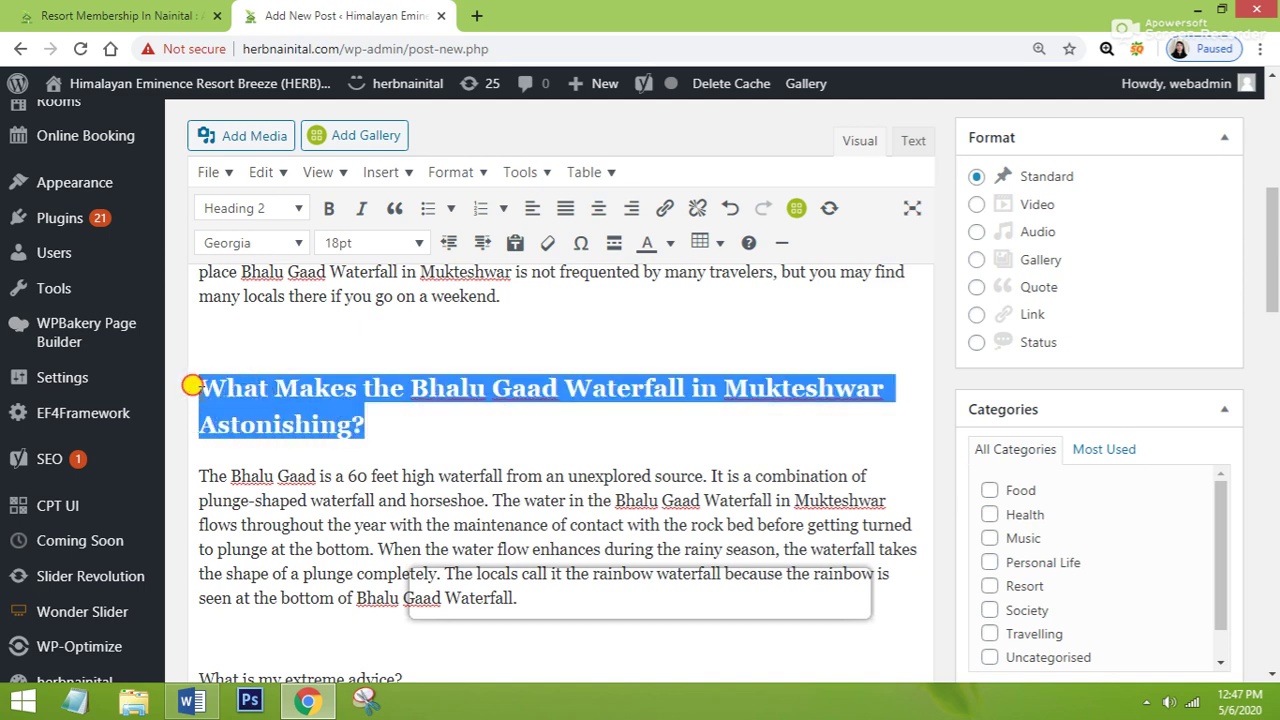
left_click(298, 393)
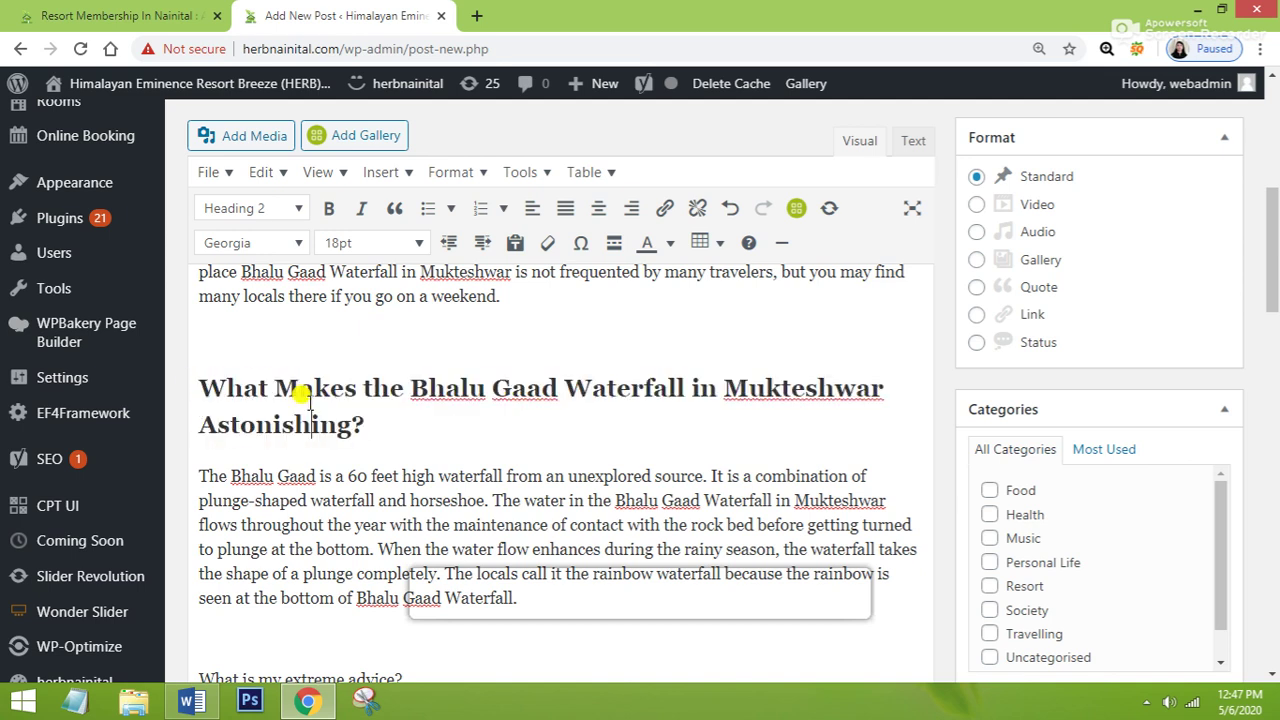
left_click(296, 212)
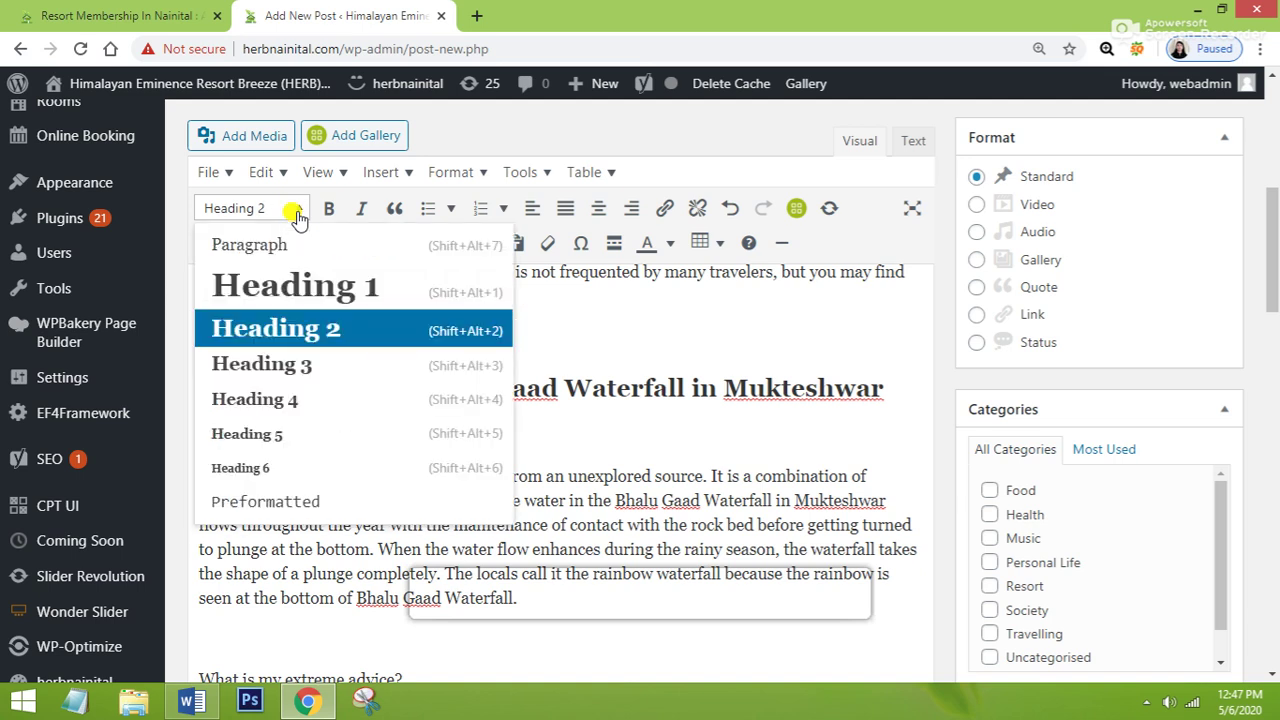
left_click(286, 329)
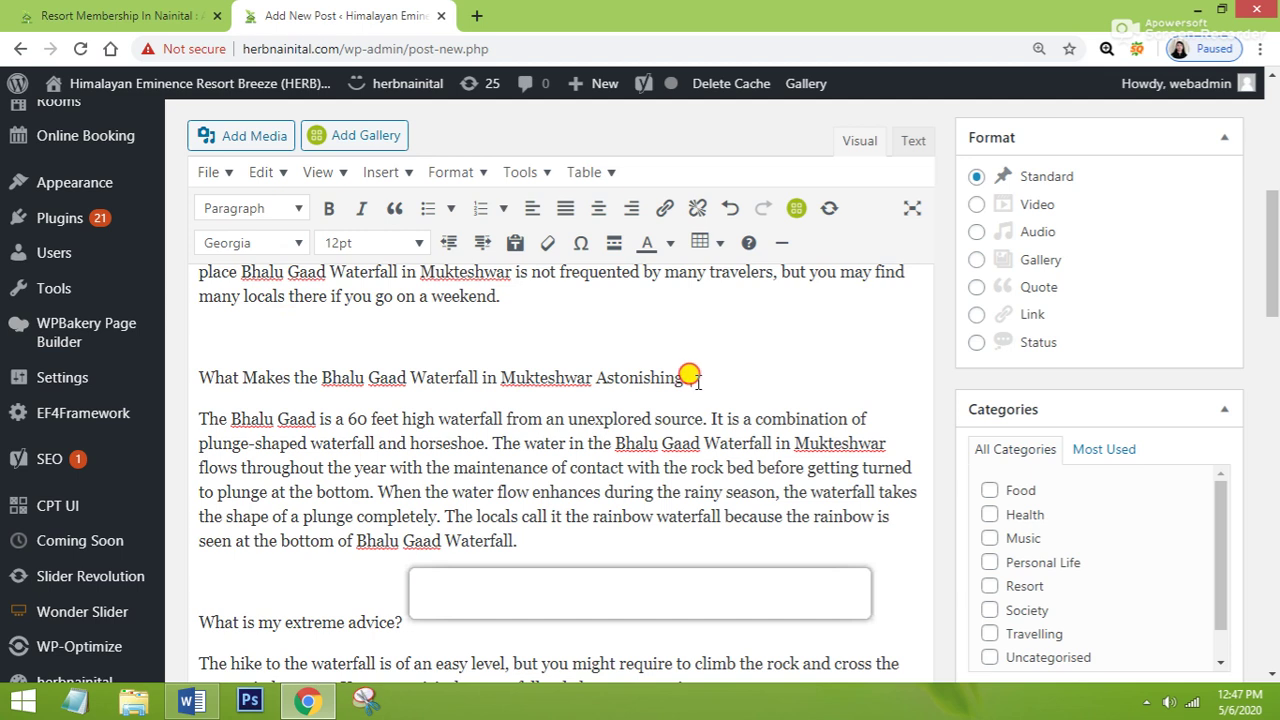
Step: Reselect the full 'What Makes…Astonishing?' line and make it Heading 2 again
left_click_drag(690, 379, 192, 353)
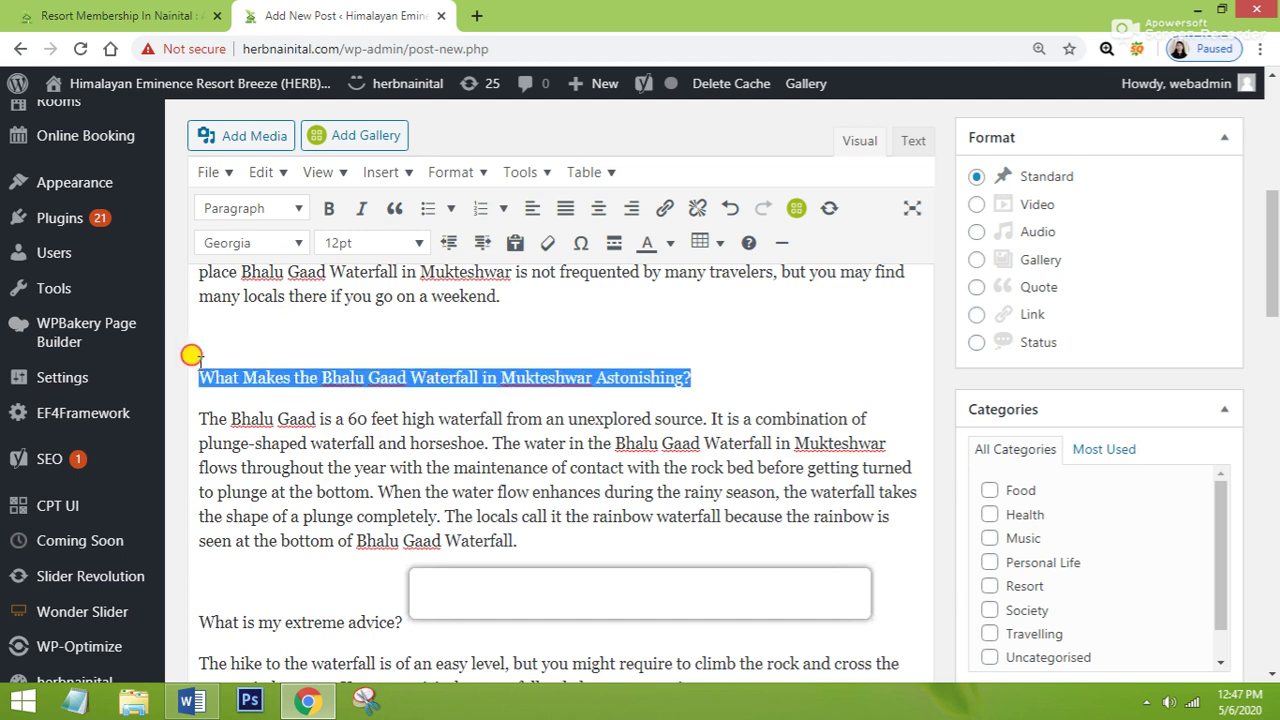
left_click(297, 208)
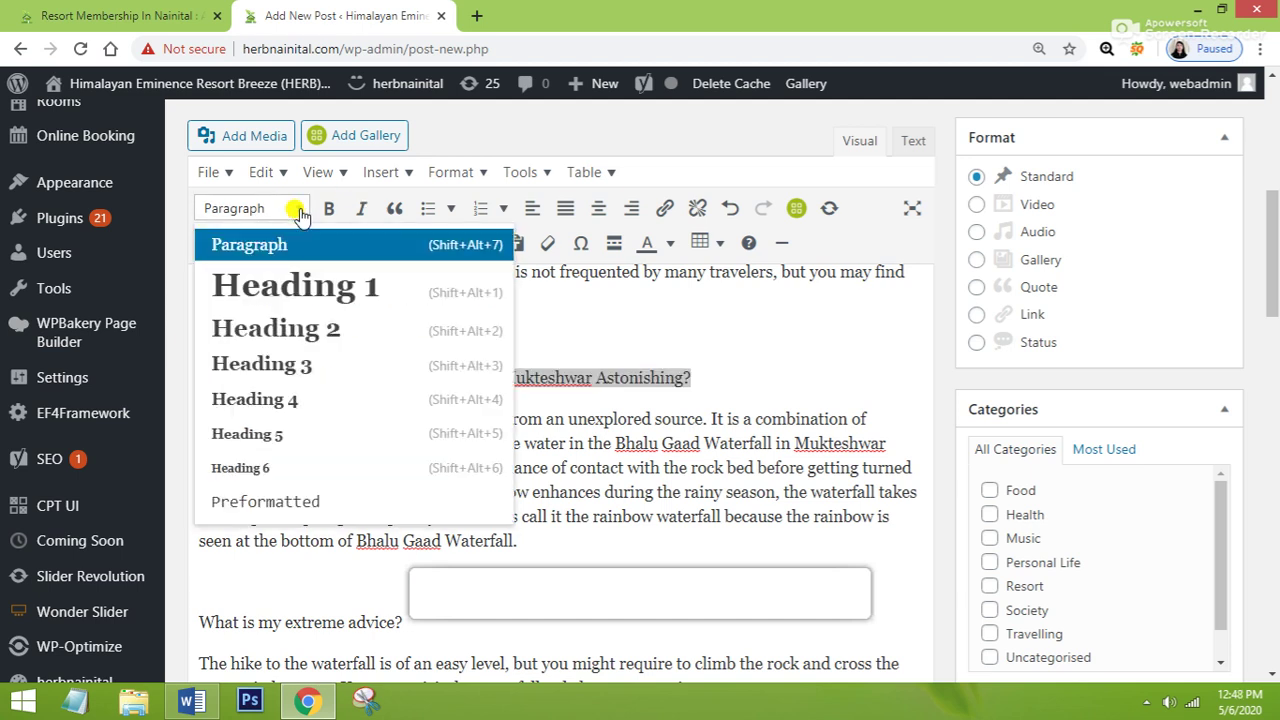
left_click(305, 335)
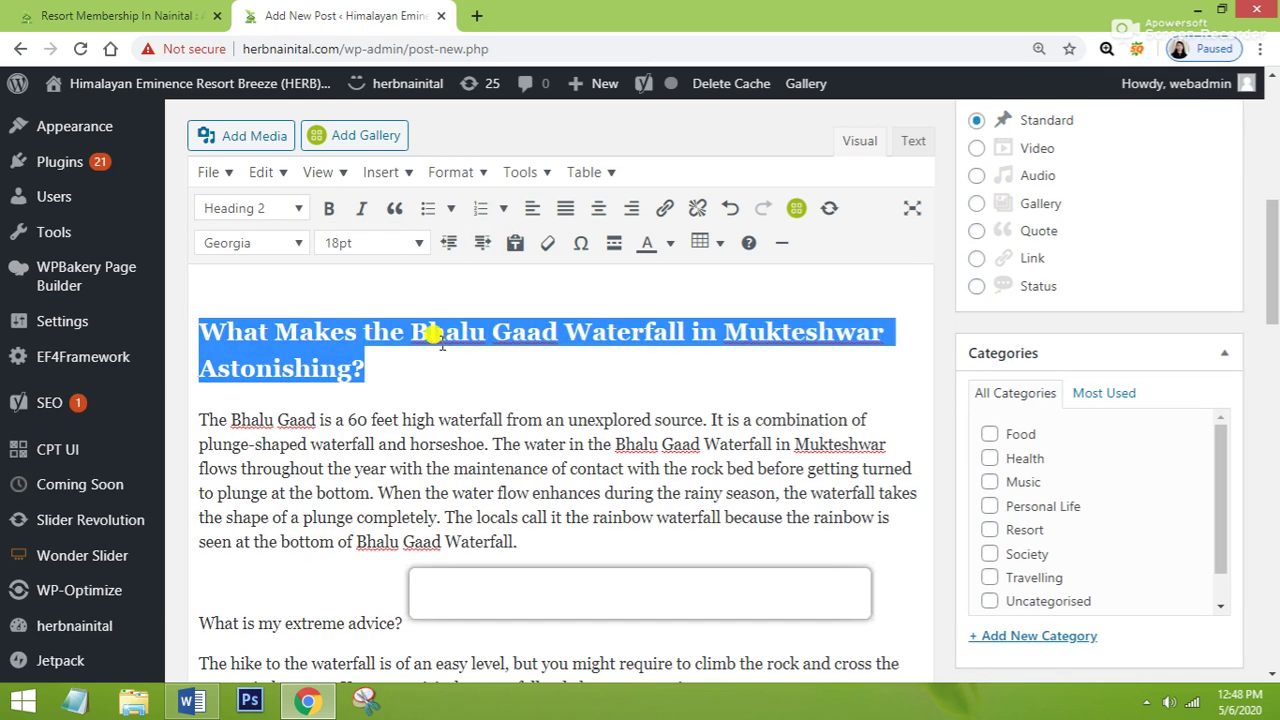
left_click(386, 370)
scroll(420, 425, "up", 1)
scroll(420, 425, "down", 2)
scroll(420, 425, "up", 1)
scroll(420, 425, "down", 2)
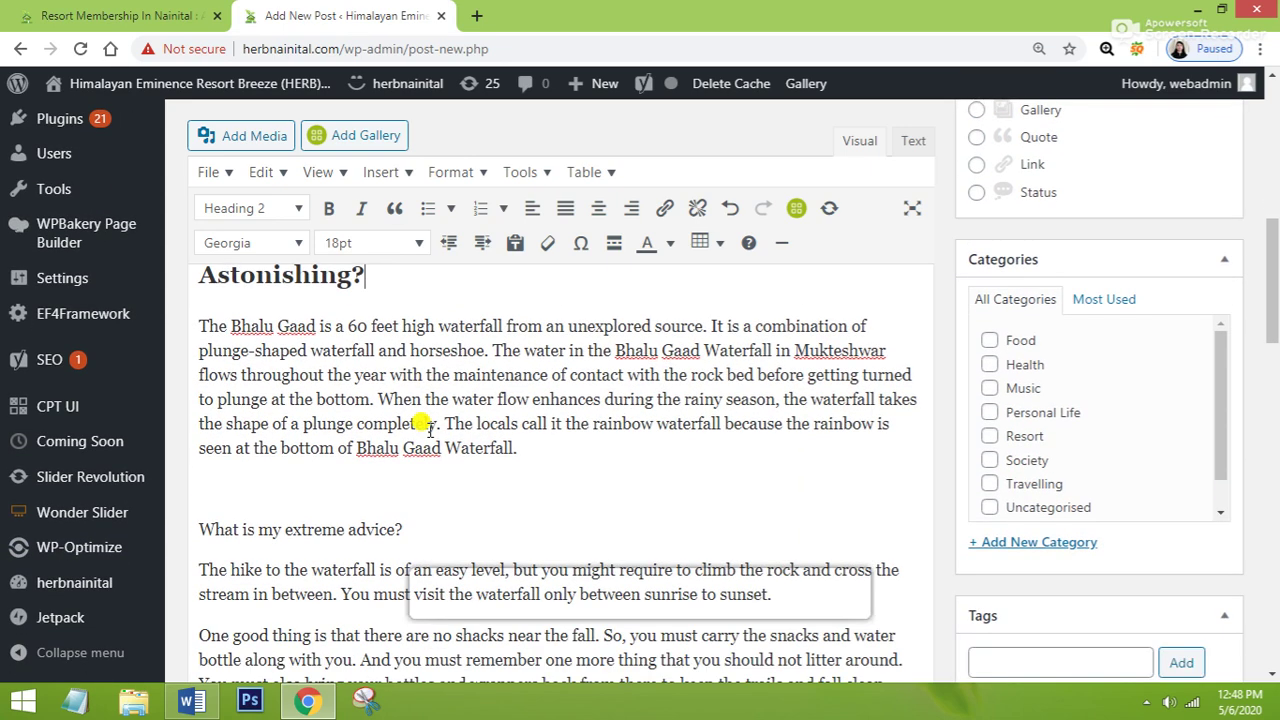
scroll(425, 430, "down", 1)
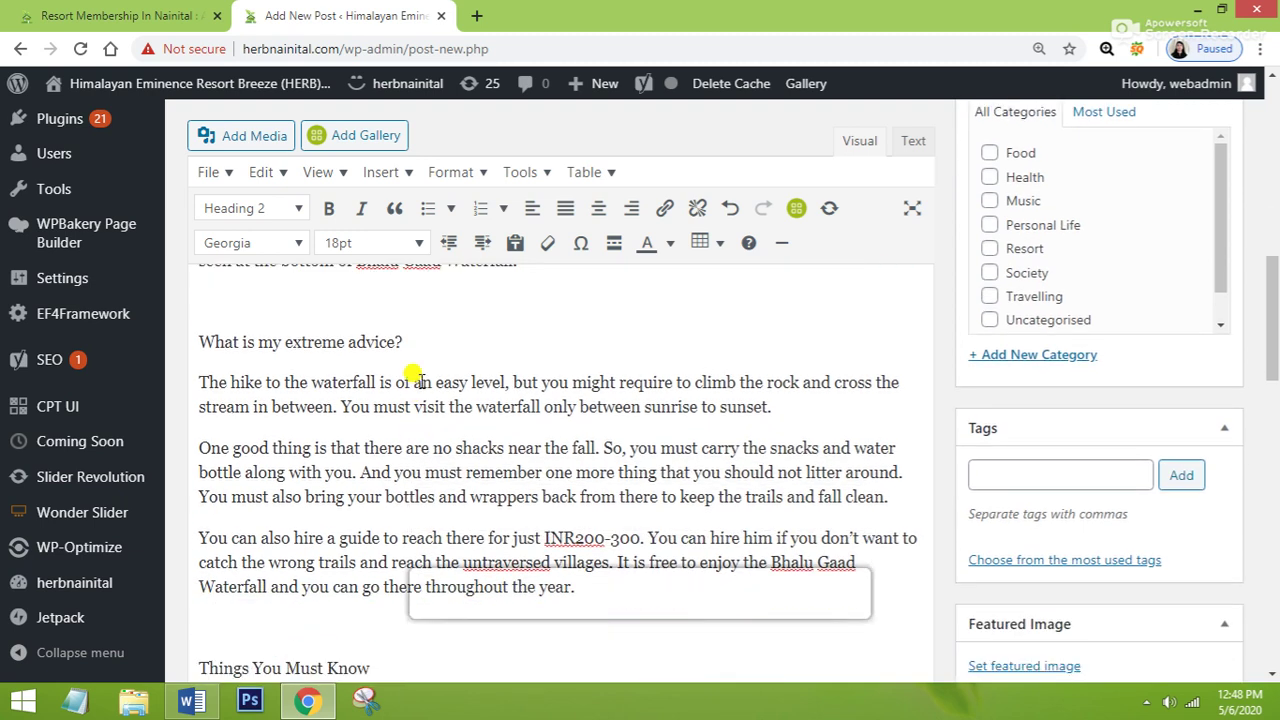
Step: Select the 'What is my extreme advice?' line and set it to Heading 3
left_click_drag(416, 344, 193, 318)
scroll(357, 386, "up", 4)
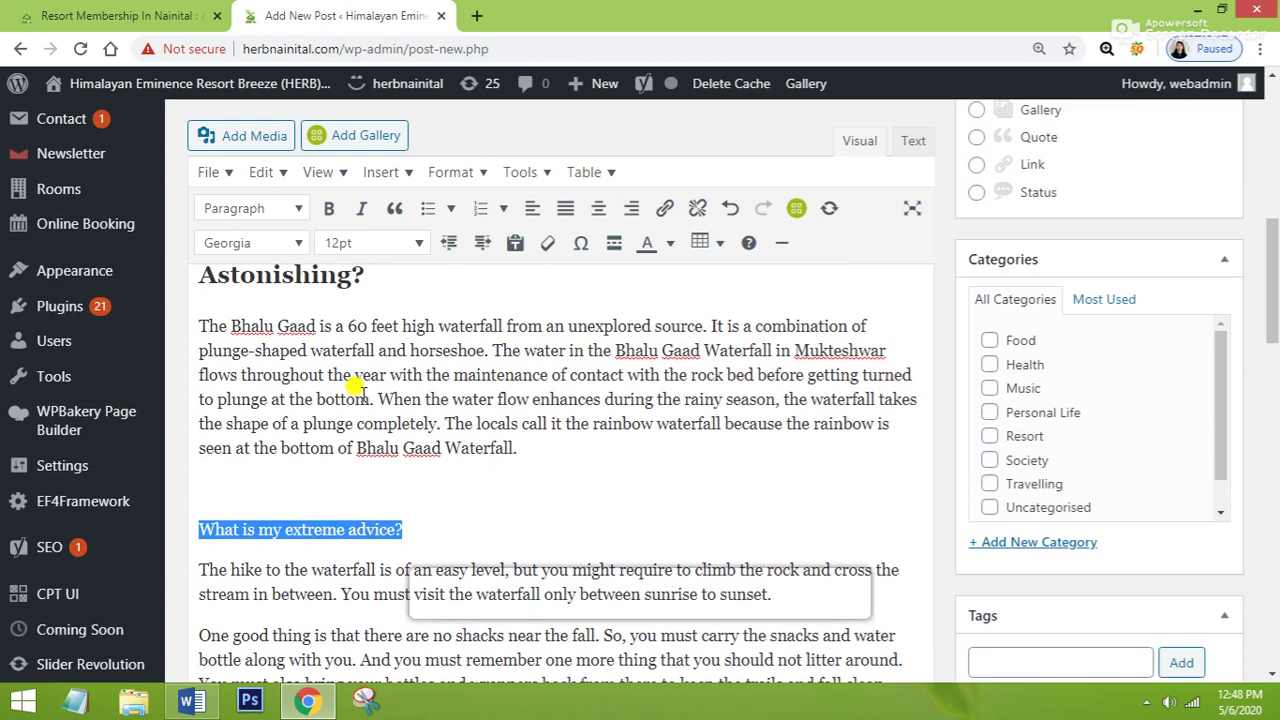
scroll(357, 386, "down", 2)
scroll(360, 390, "down", 1)
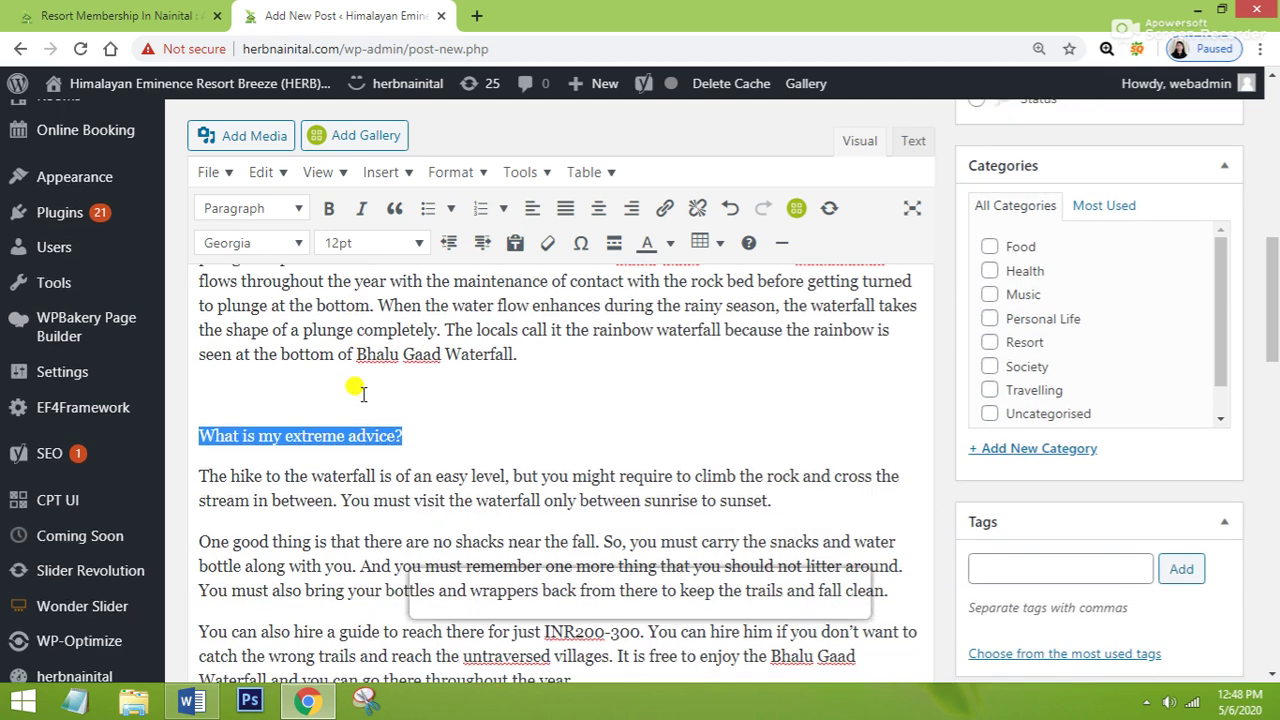
left_click(297, 212)
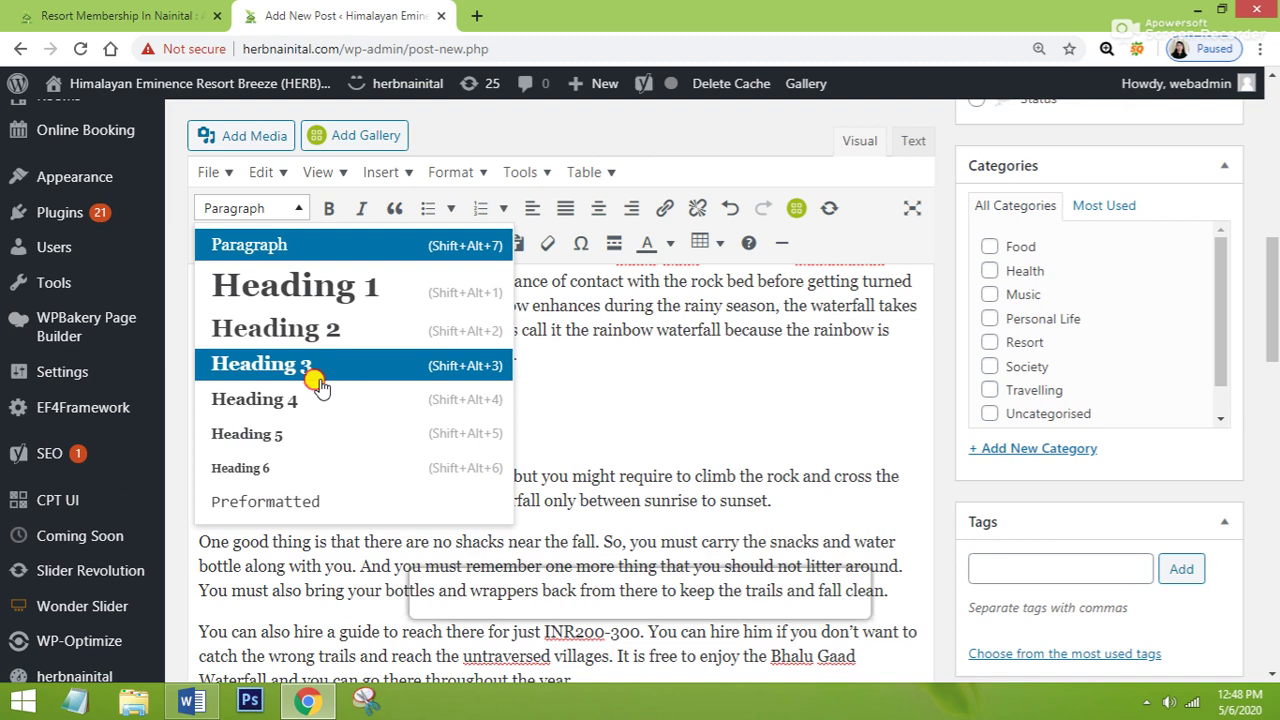
left_click(319, 385)
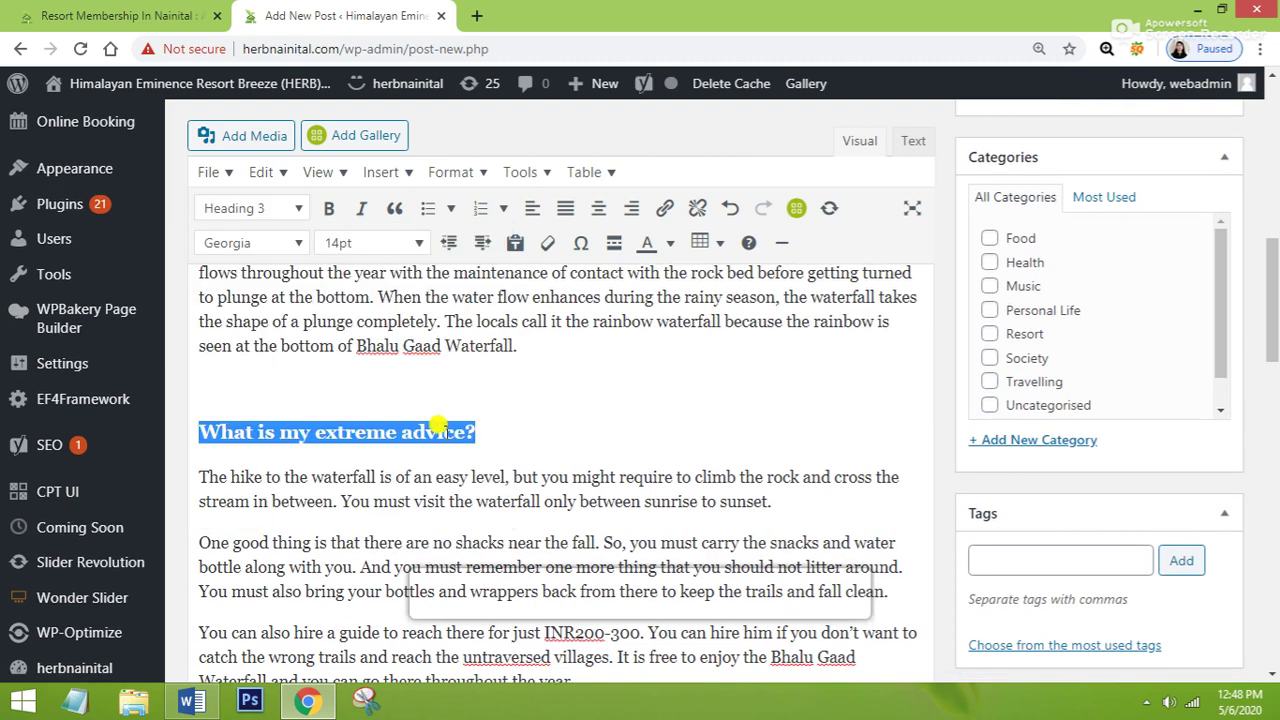
left_click(477, 433)
scroll(477, 433, "down", 5)
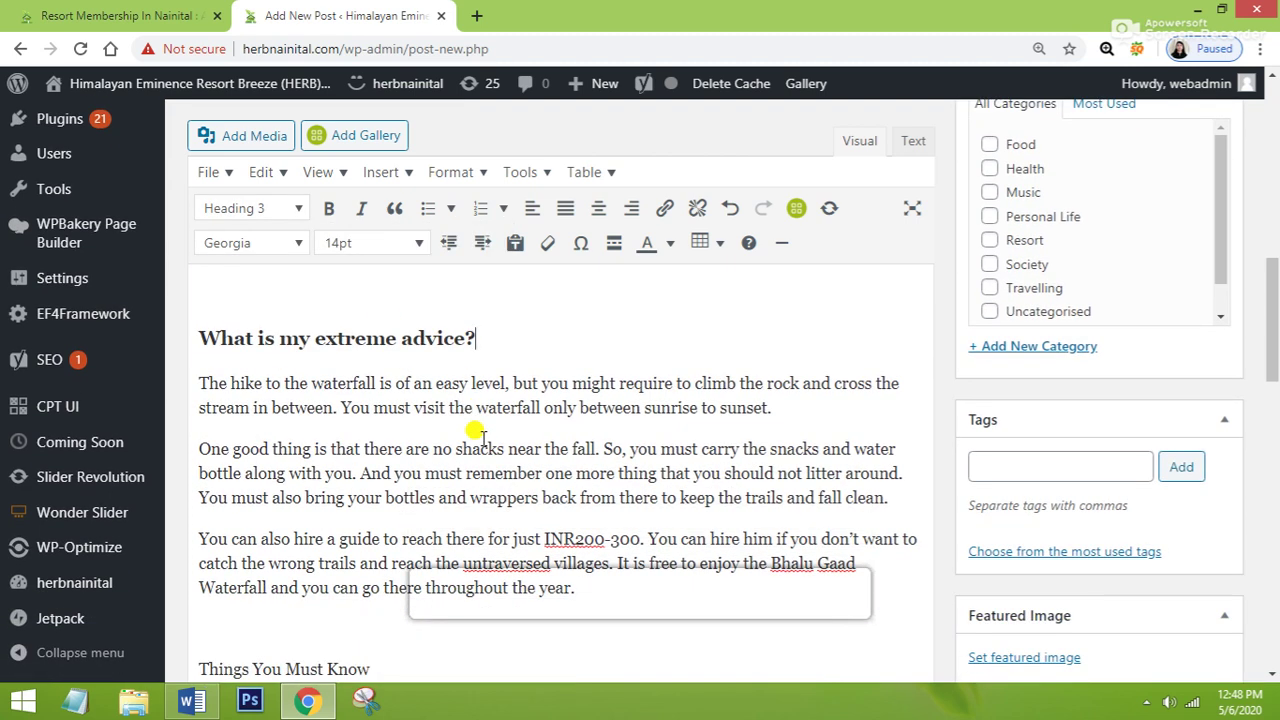
scroll(390, 436, "down", 3)
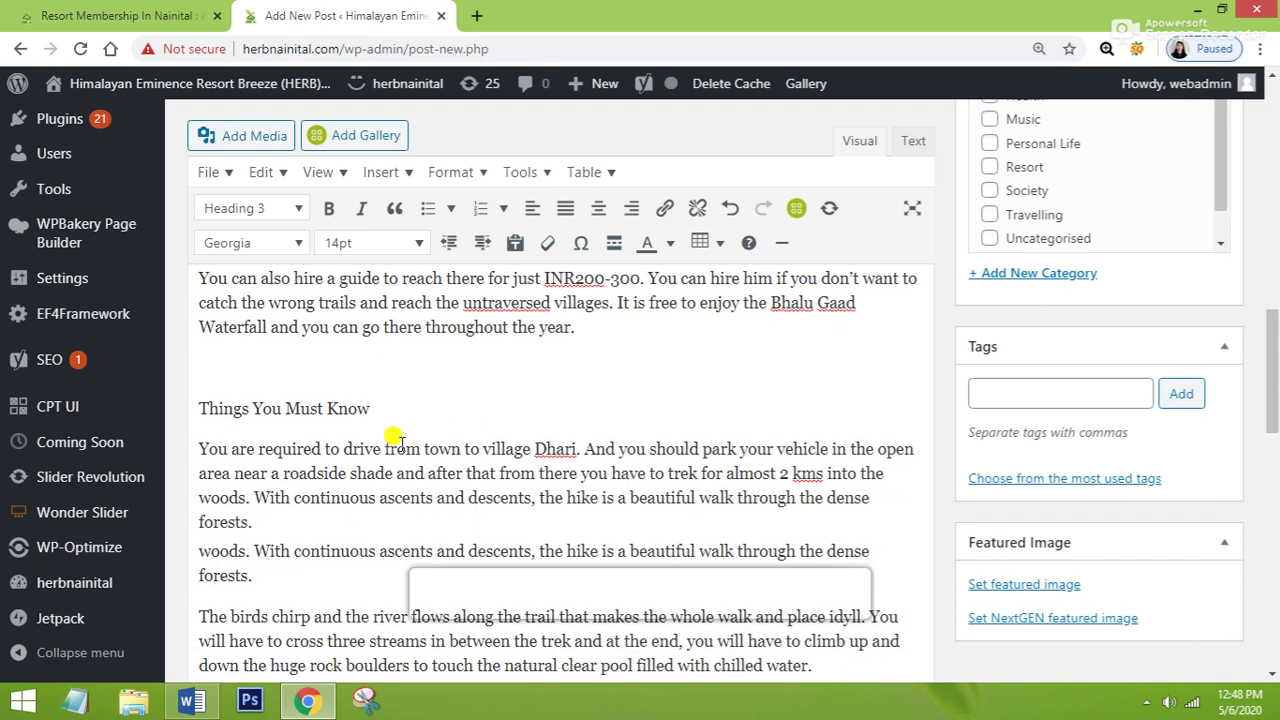
Step: Set the 'Things You Must Know' line to Heading 4 and check its formatting
left_click_drag(385, 293, 191, 280)
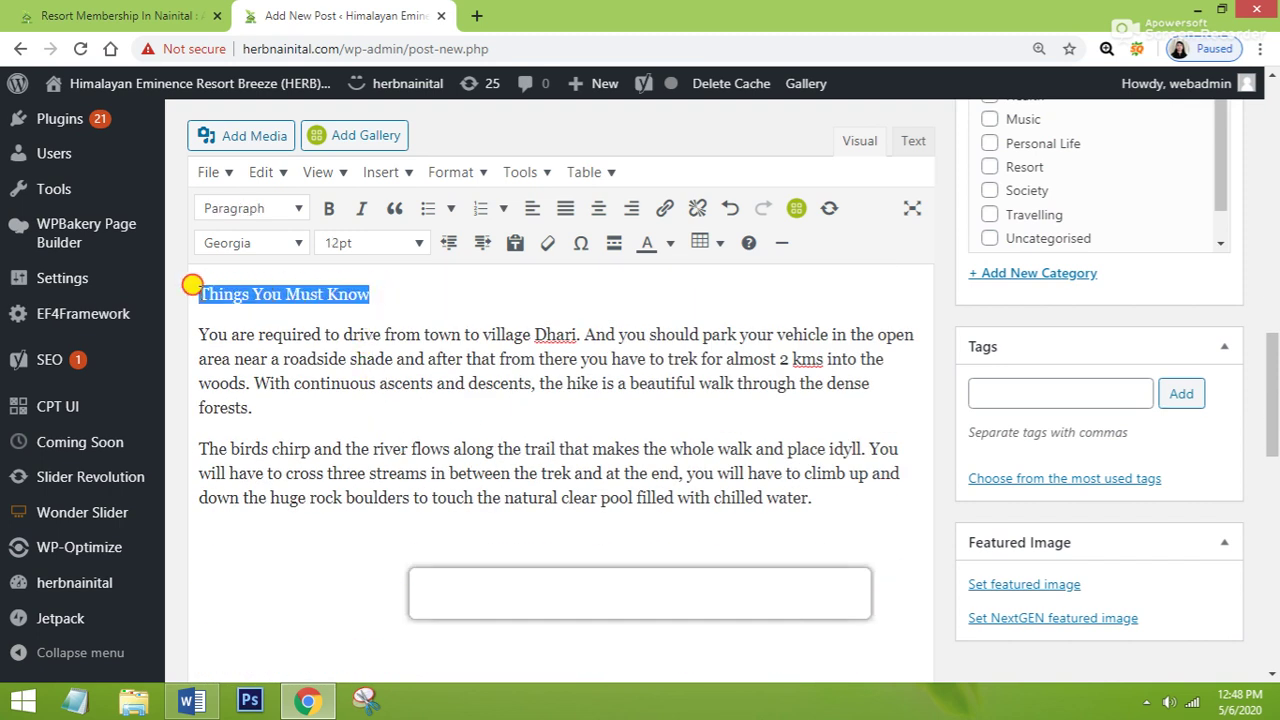
left_click(295, 212)
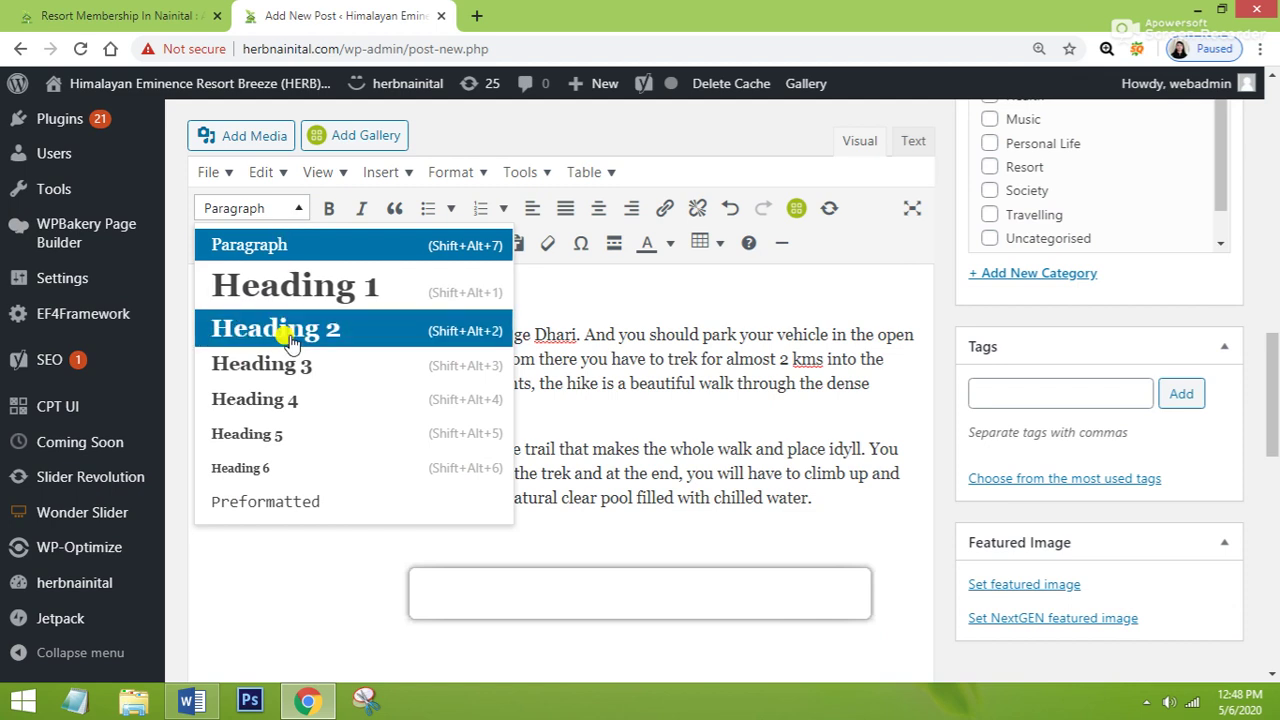
left_click(285, 396)
left_click(505, 384)
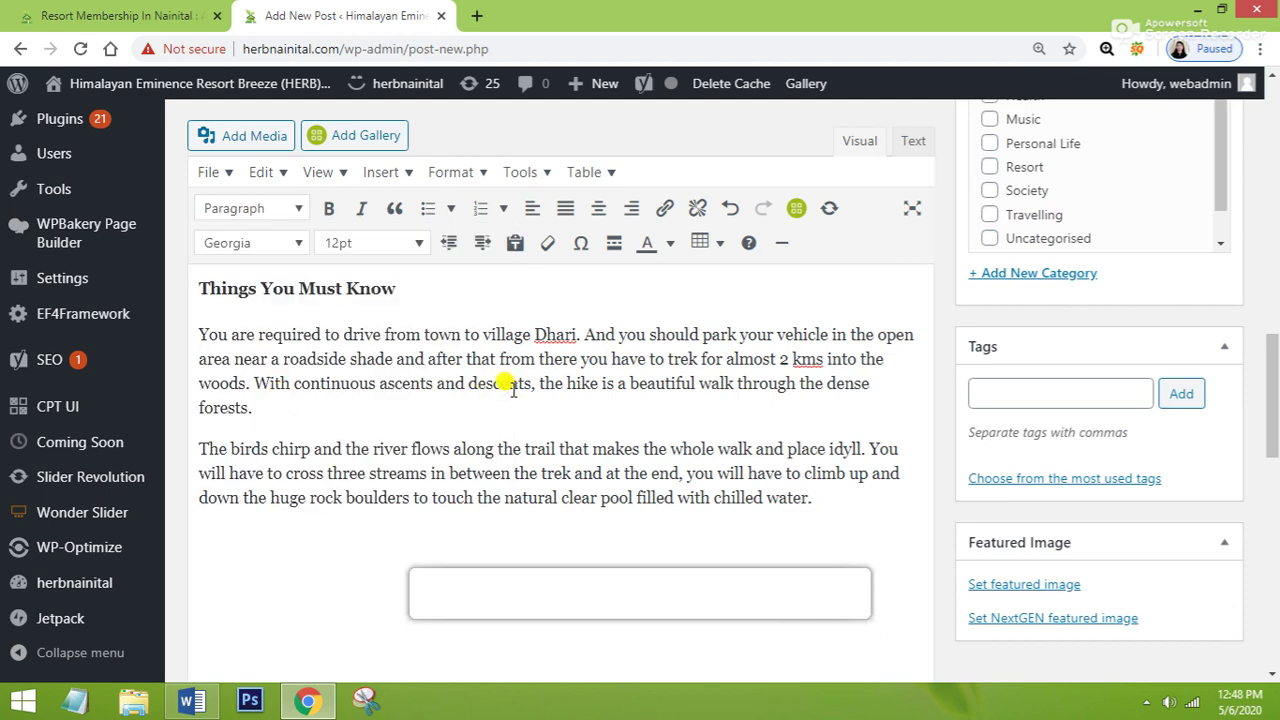
scroll(507, 384, "up", 3)
scroll(505, 384, "down", 1)
left_click_drag(400, 382, 186, 382)
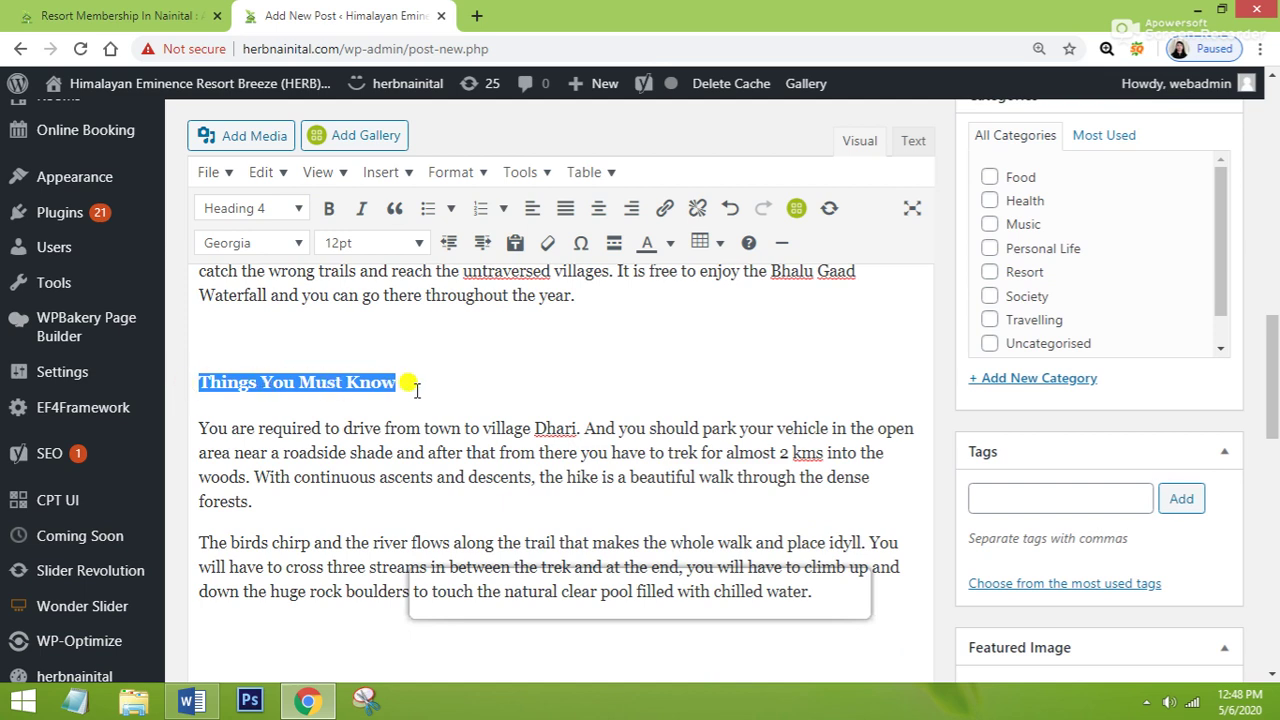
left_click(594, 410)
scroll(600, 415, "down", 2)
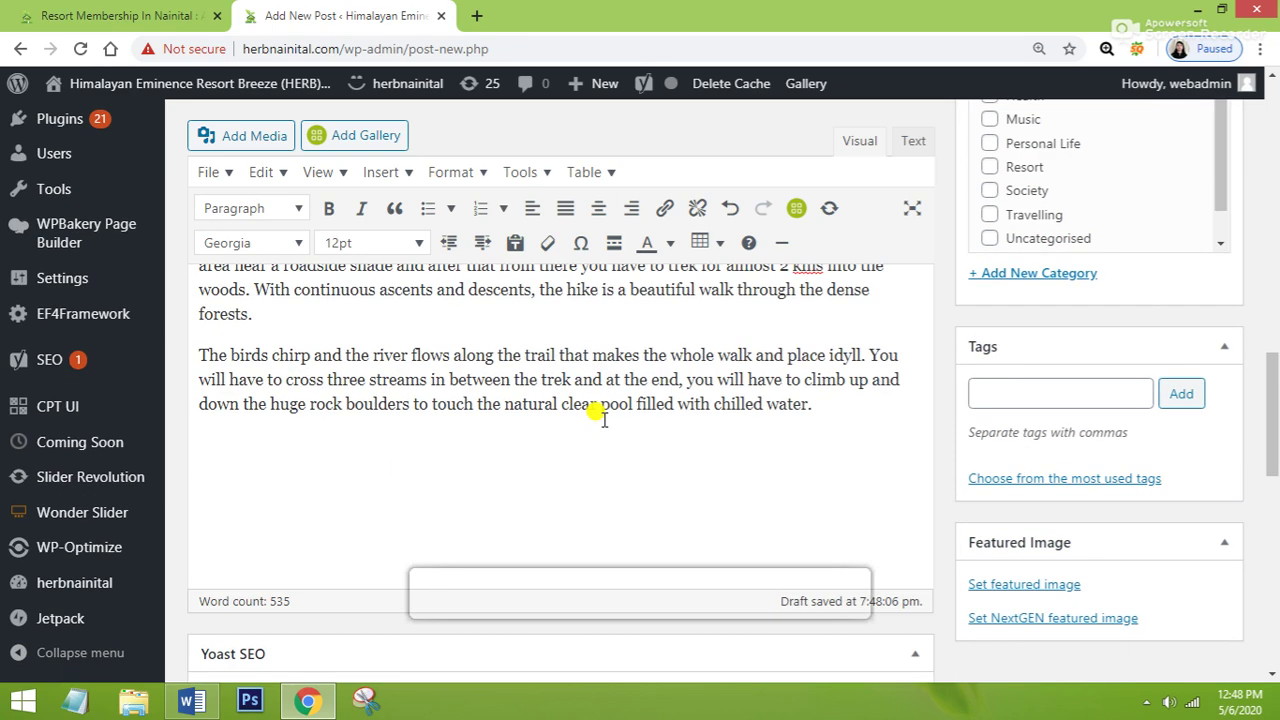